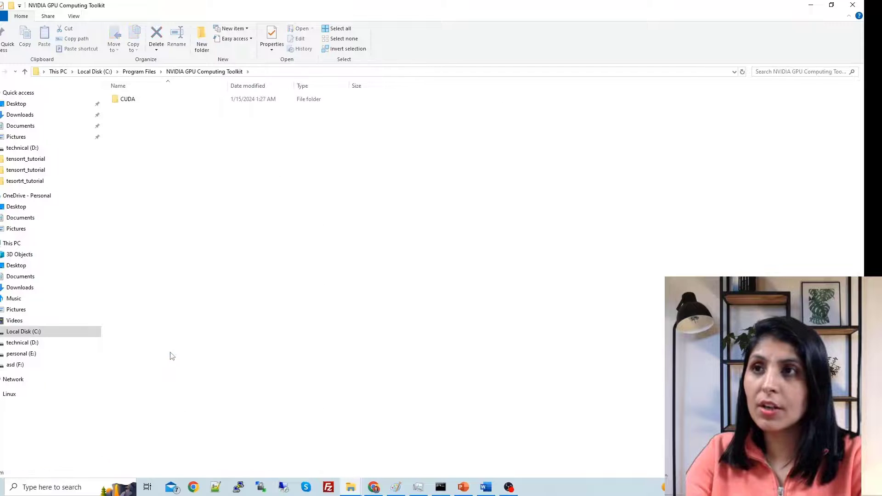
Step: Open the CUDA folder to view installed versions v10.0 through v11.8, then switch to Chrome
double_click(136, 103)
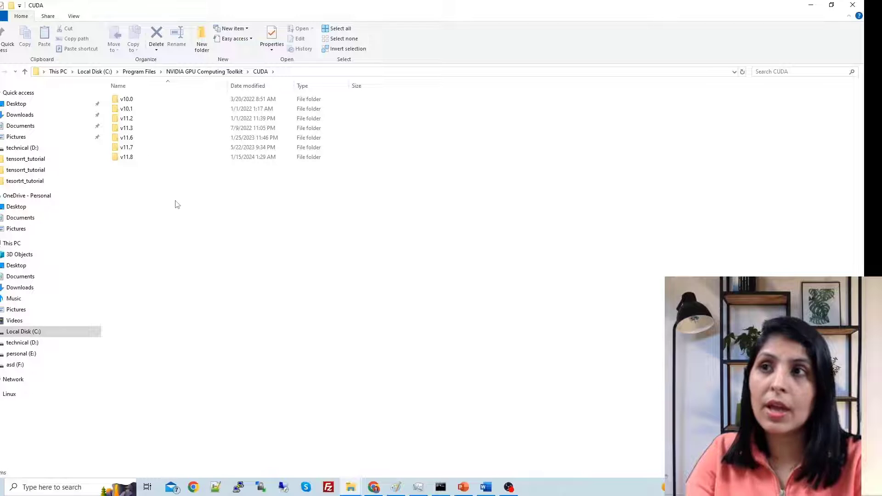
mouse_move(133, 165)
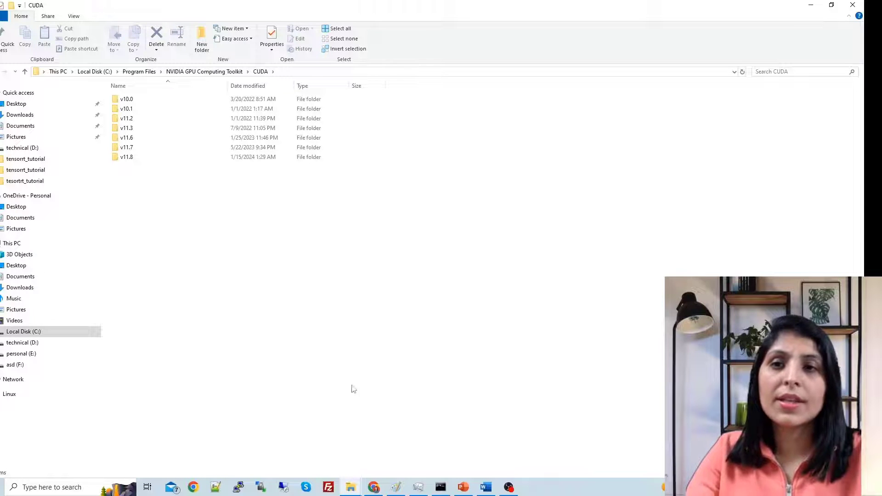
left_click(377, 489)
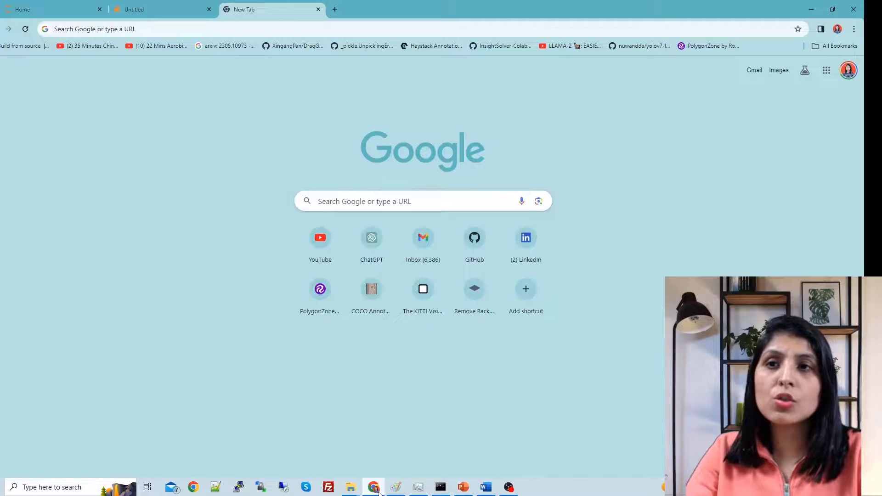
Step: Search 'download tensorrt' and go from NVIDIA's TensorRT SDK page to the TensorRT 8 downloads
left_click(240, 29)
type("download te")
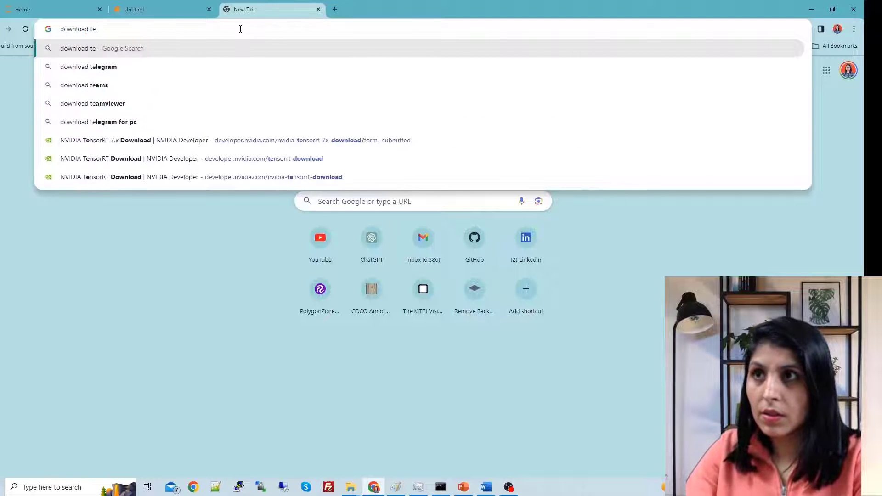
type("nsorrt")
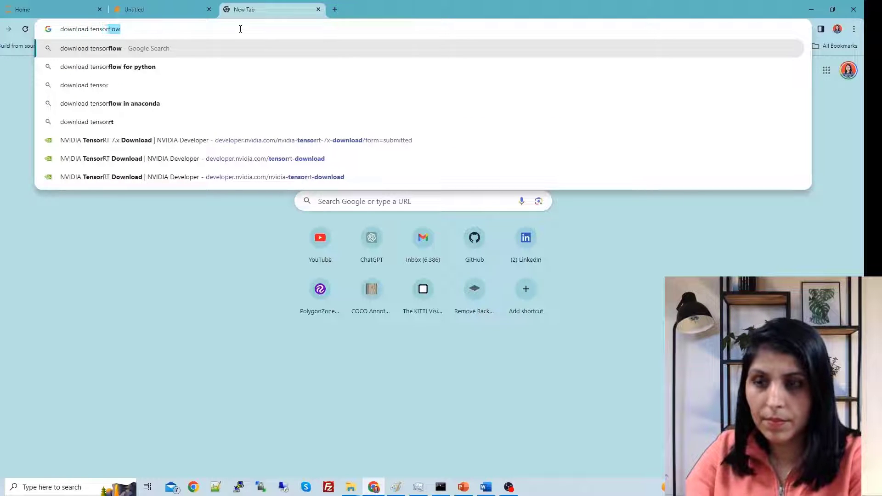
key("Return")
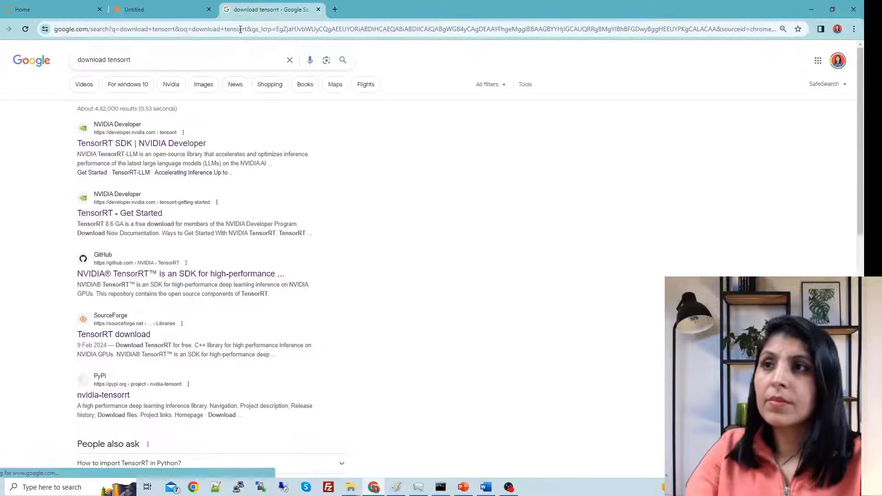
left_click(153, 146)
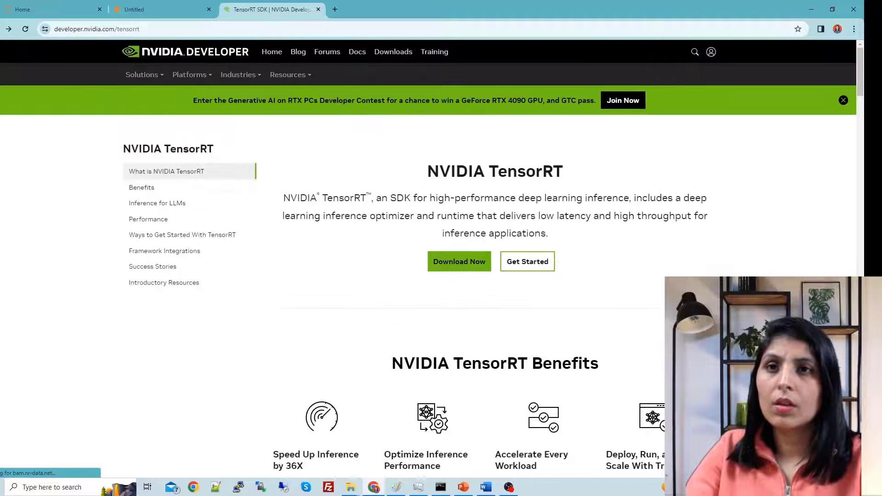
left_click(463, 265)
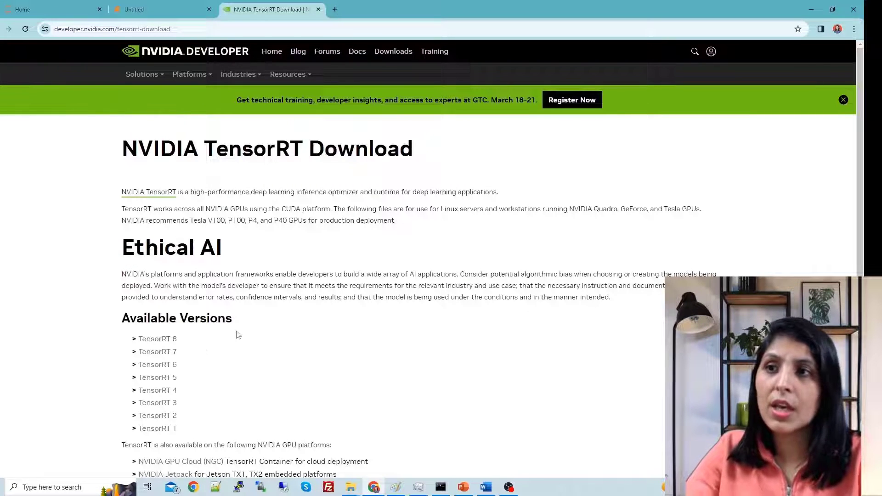
scroll(191, 327, "down", 2)
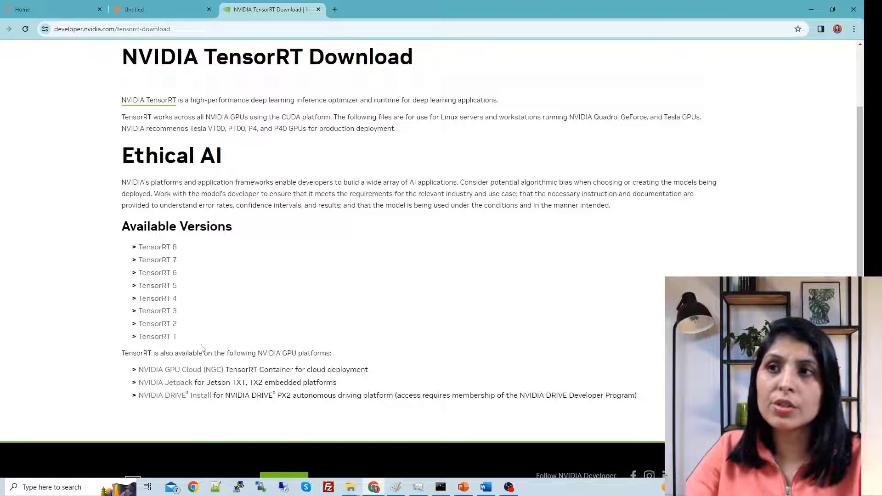
left_click(167, 249)
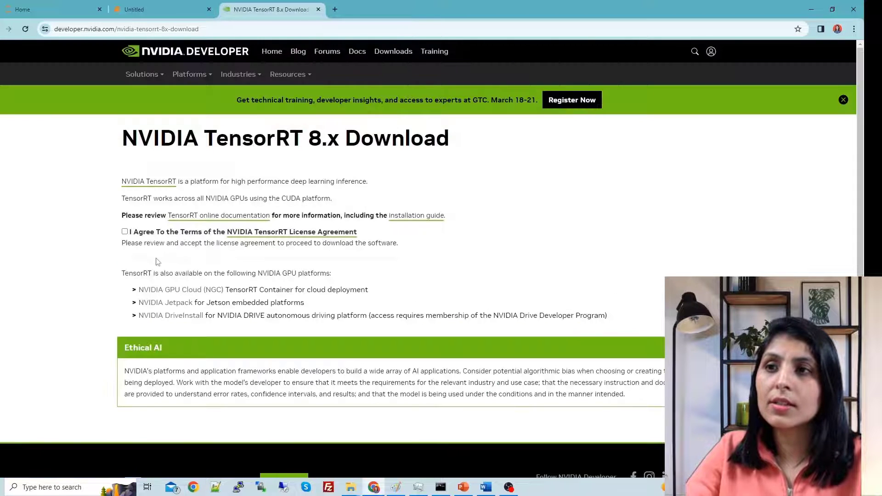
Step: Accept the TensorRT license agreement and expand the TensorRT 8.4 GA download list
left_click(125, 232)
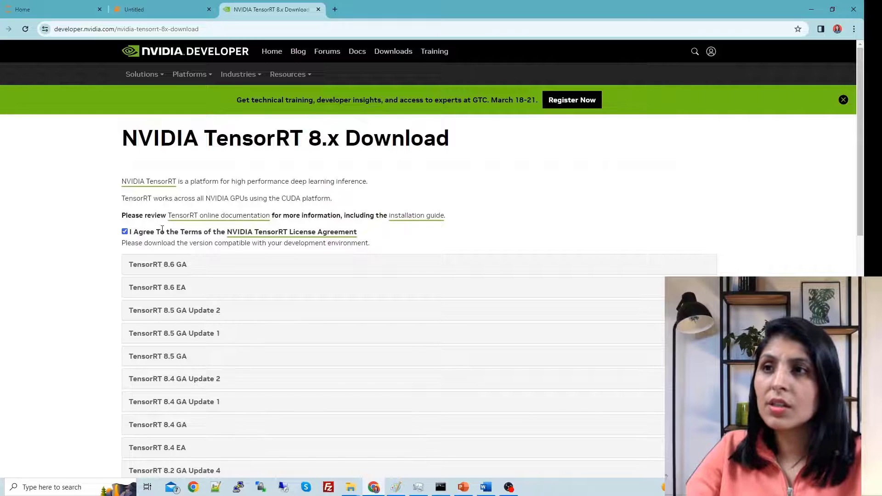
scroll(162, 229, "down", 1)
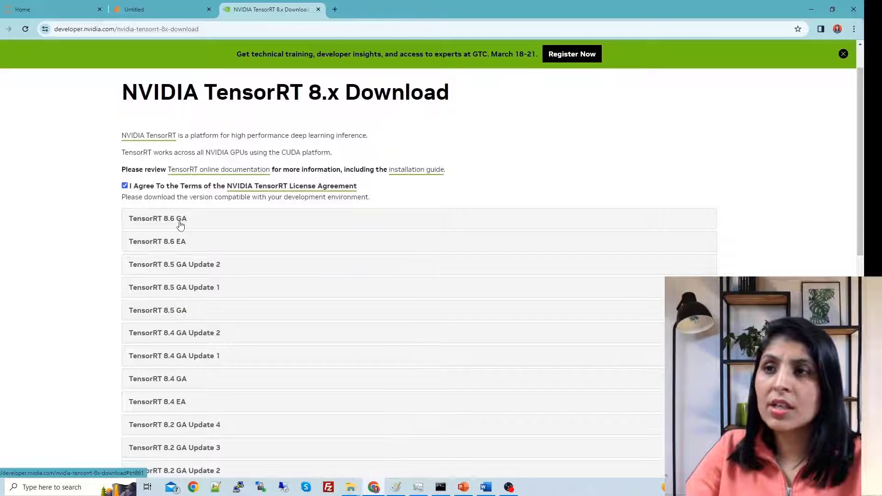
scroll(179, 226, "down", 1)
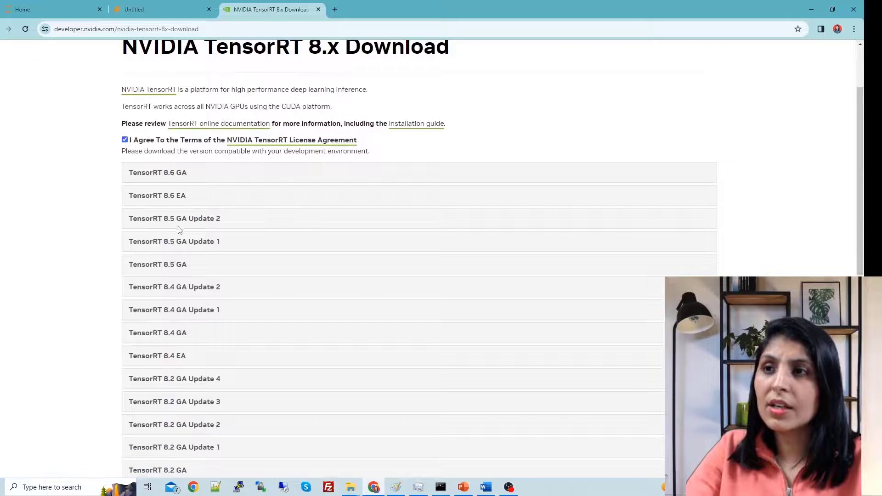
scroll(179, 230, "down", 1)
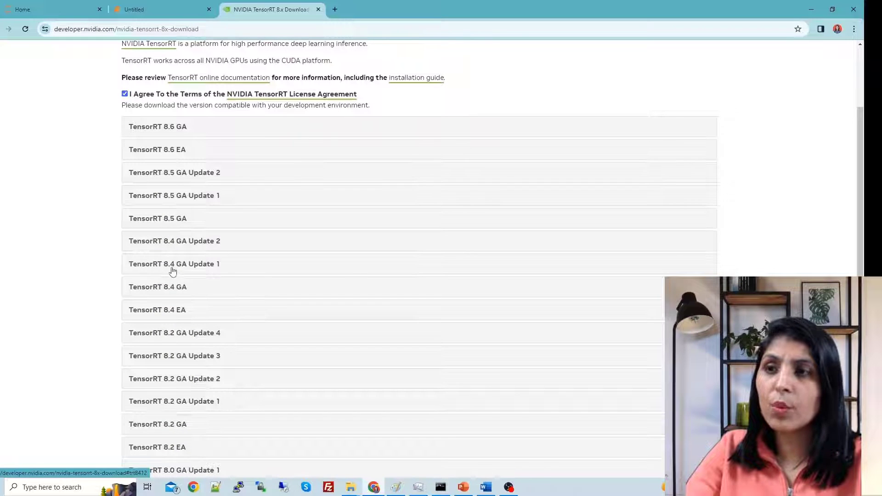
scroll(177, 268, "down", 1)
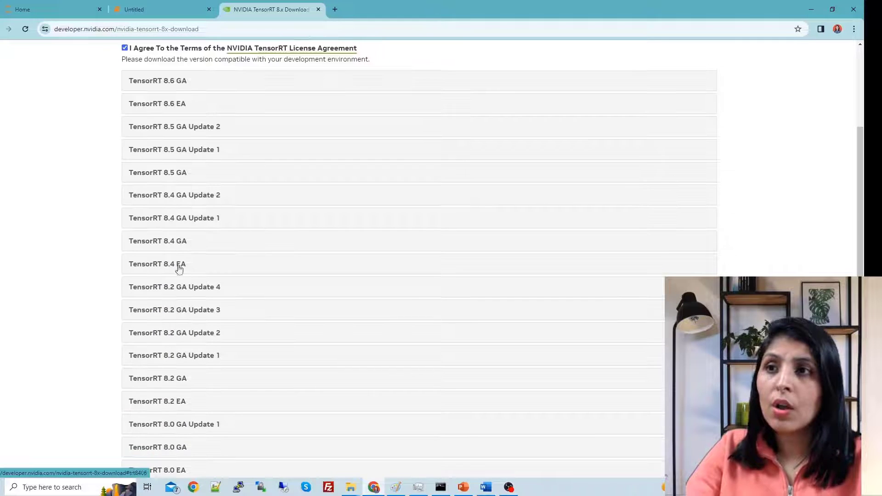
left_click(165, 245)
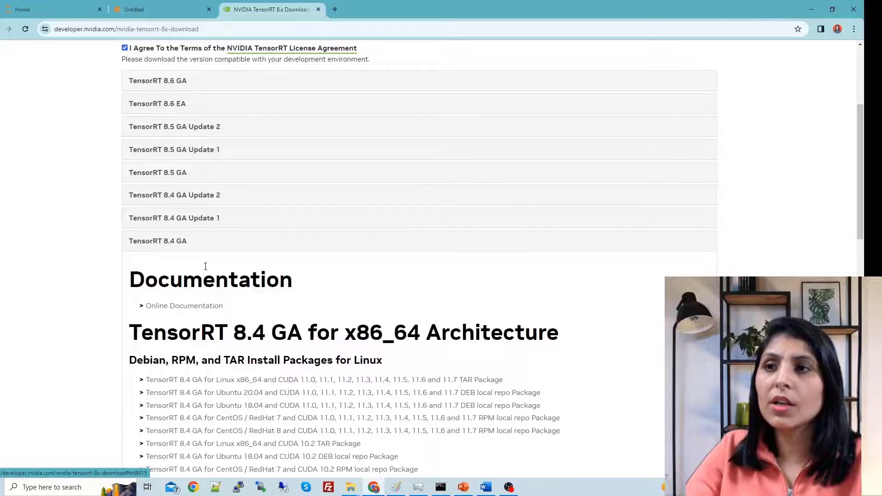
Step: Download the TensorRT 8.4 GA ZIP package for Windows 10 and CUDA 11.0–11.7
scroll(210, 268, "down", 2)
scroll(210, 268, "down", 2)
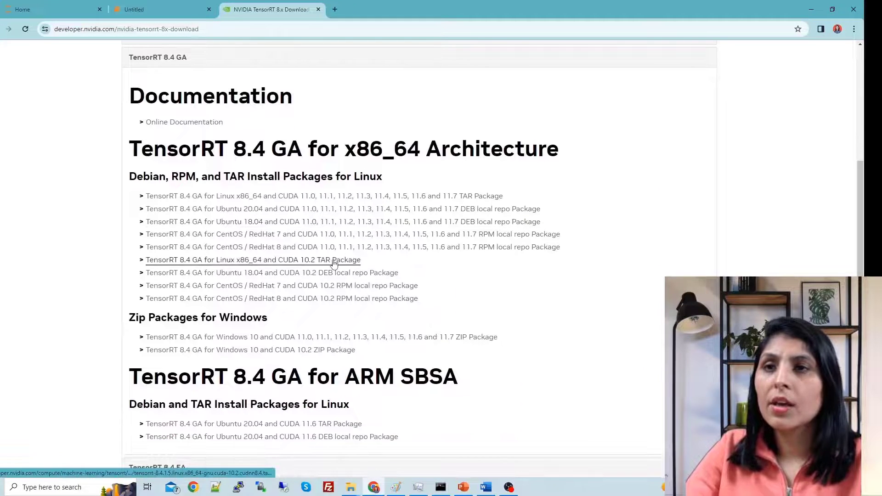
left_click_drag(393, 179, 340, 176)
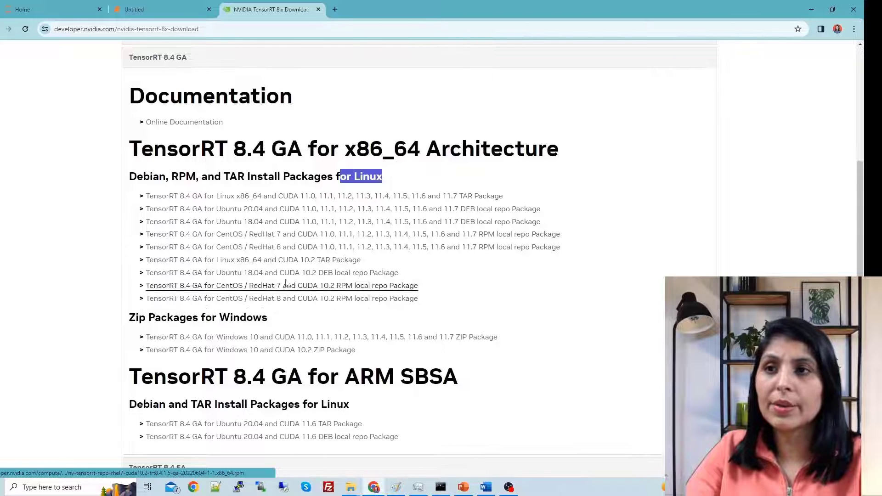
scroll(281, 300, "down", 2)
left_click_drag(268, 226, 205, 229)
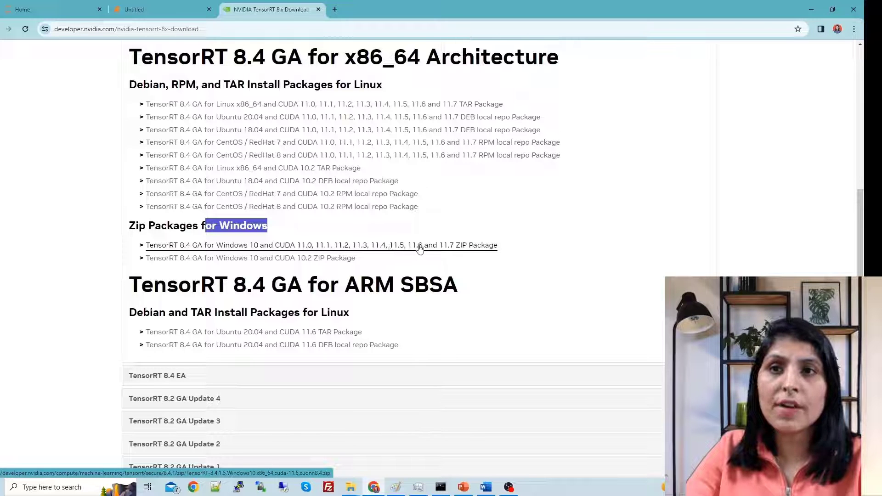
left_click(329, 248)
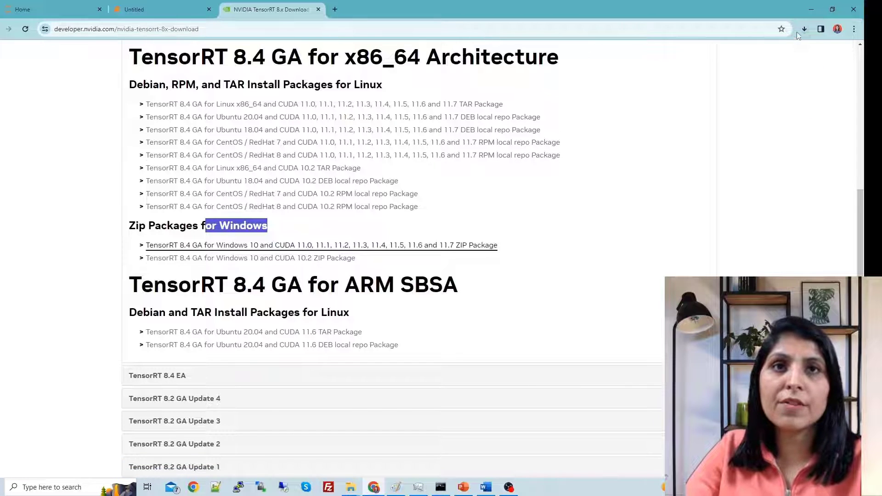
Step: Confirm the 772 MB TensorRT 8.4.1.5 Windows ZIP is downloading, then bring up File Explorer
left_click(803, 30)
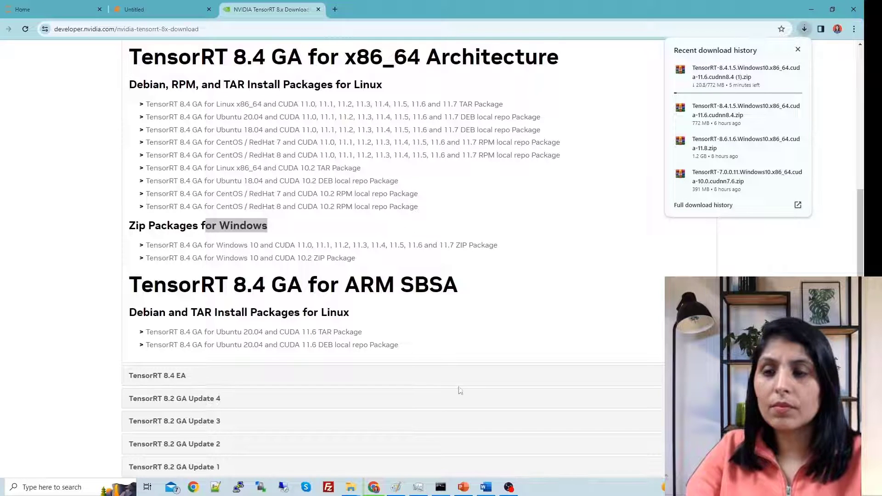
left_click(351, 487)
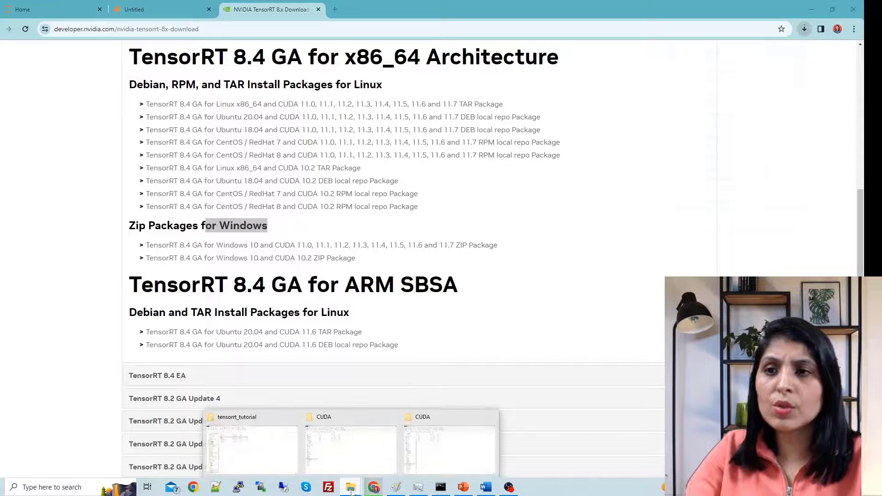
Step: Open the extracted TensorRT-8.4.1.5 folder in Downloads
left_click(341, 457)
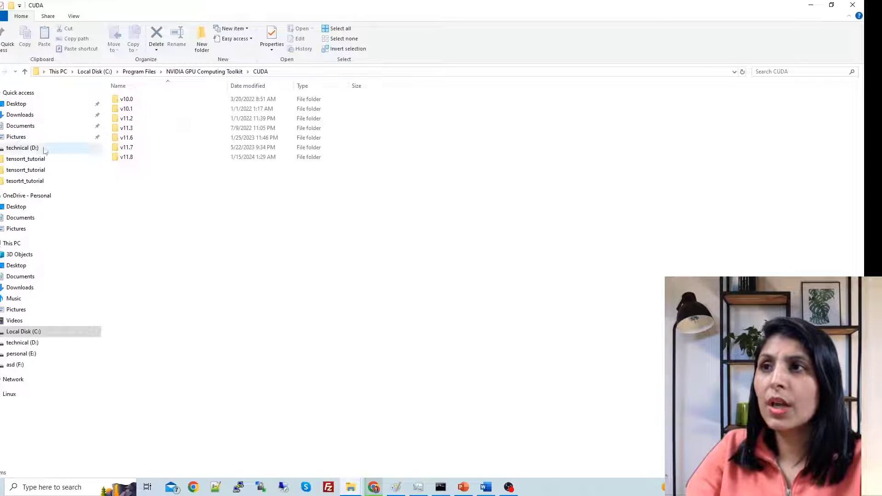
left_click(27, 116)
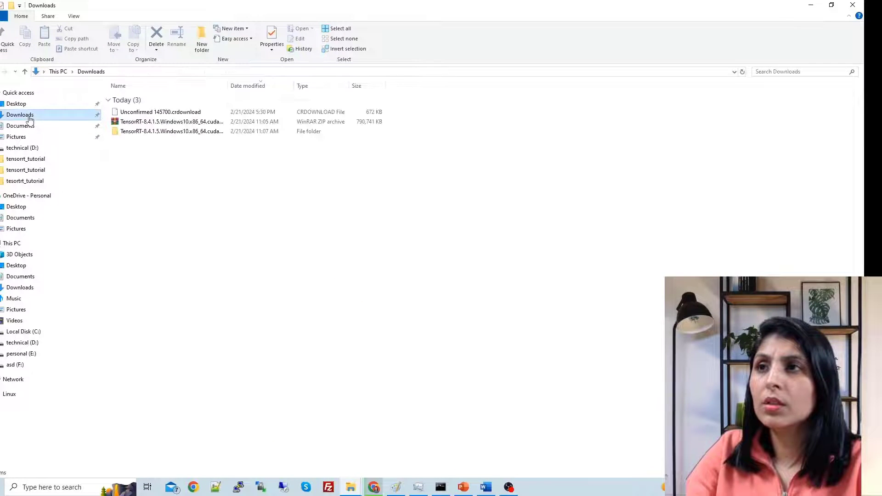
left_click(169, 122)
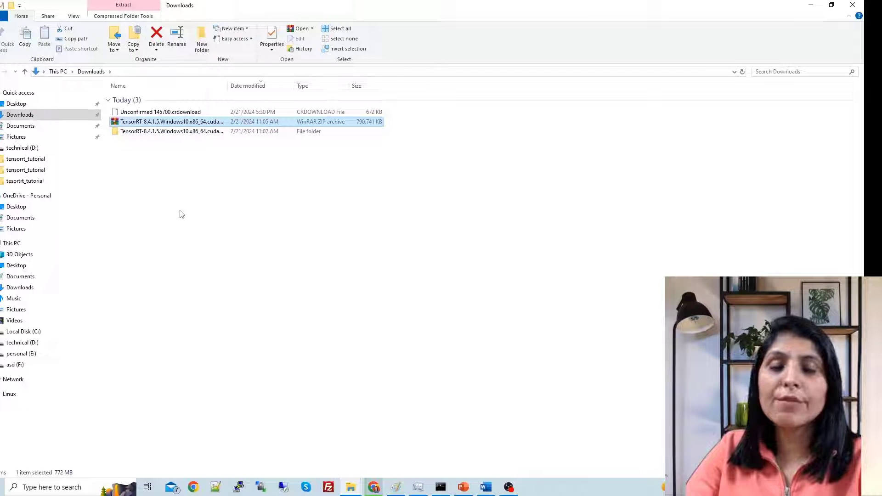
left_click(202, 133)
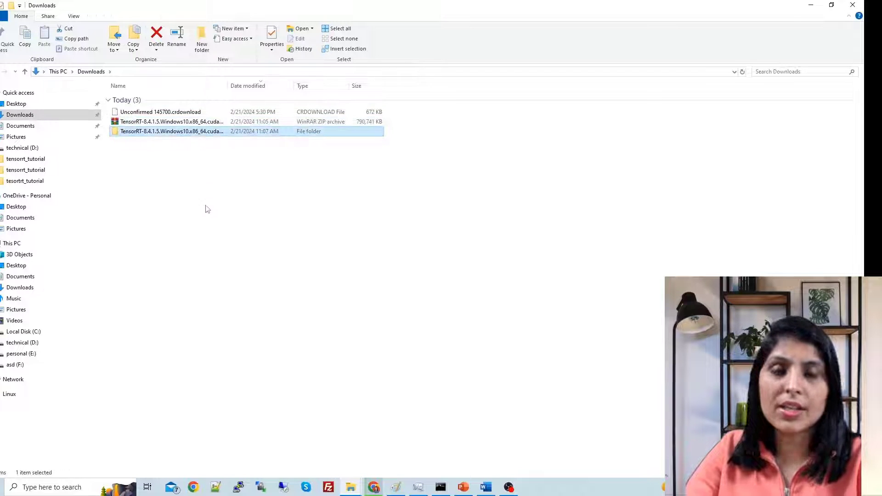
double_click(191, 133)
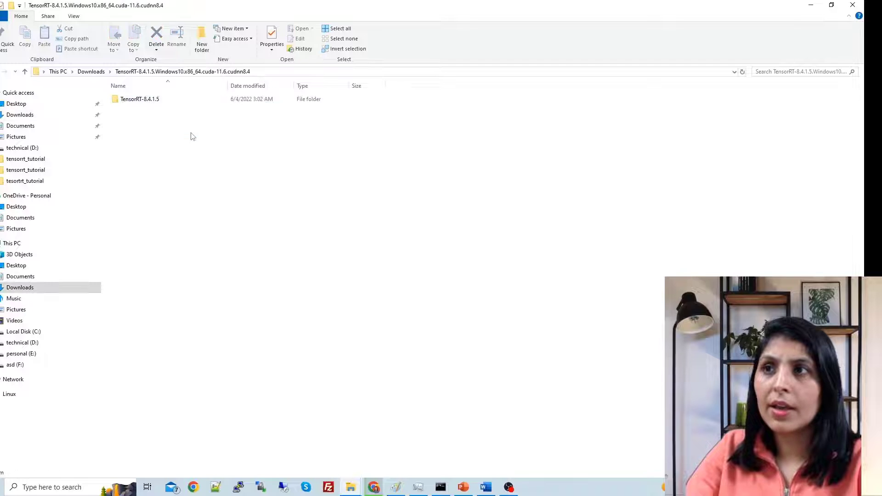
double_click(166, 99)
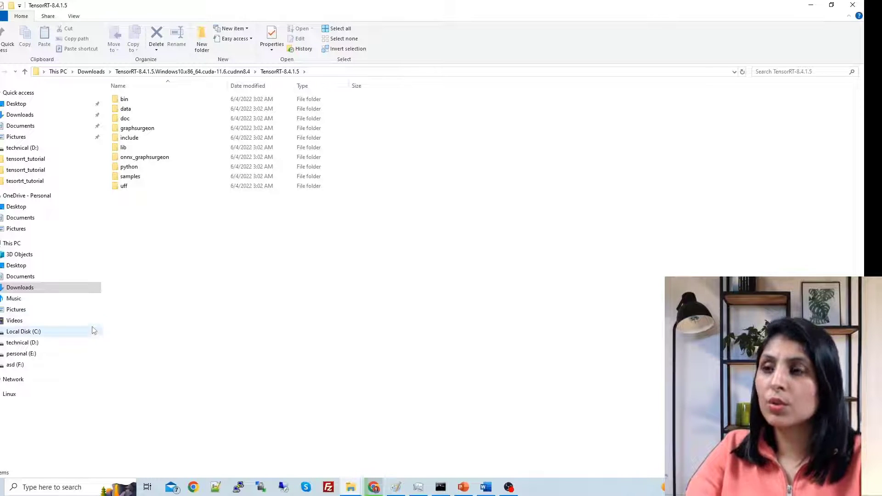
Step: In the tensorrt_tutorial Explorer window, show the root of Local Disk (C:)
mouse_move(356, 487)
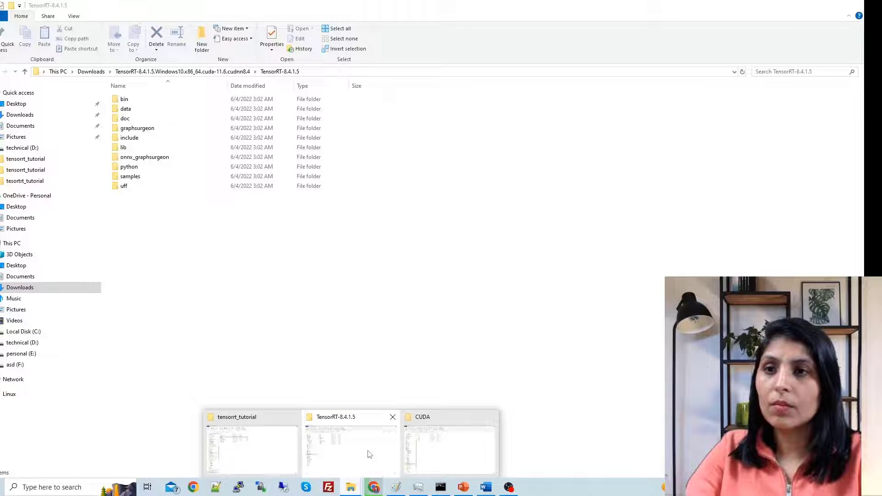
left_click(367, 453)
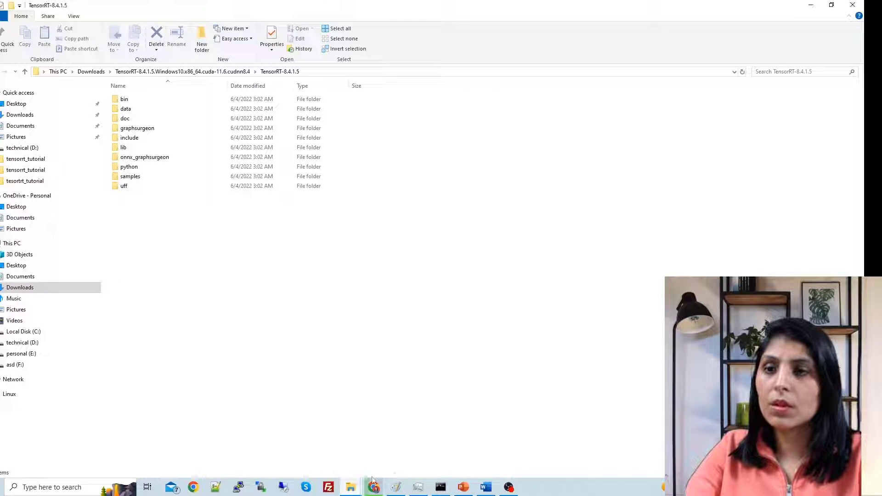
left_click(271, 448)
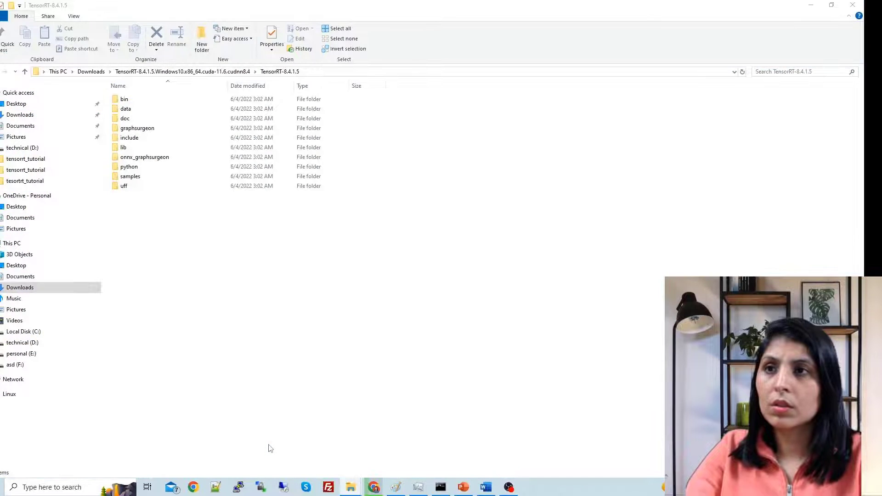
left_click(51, 332)
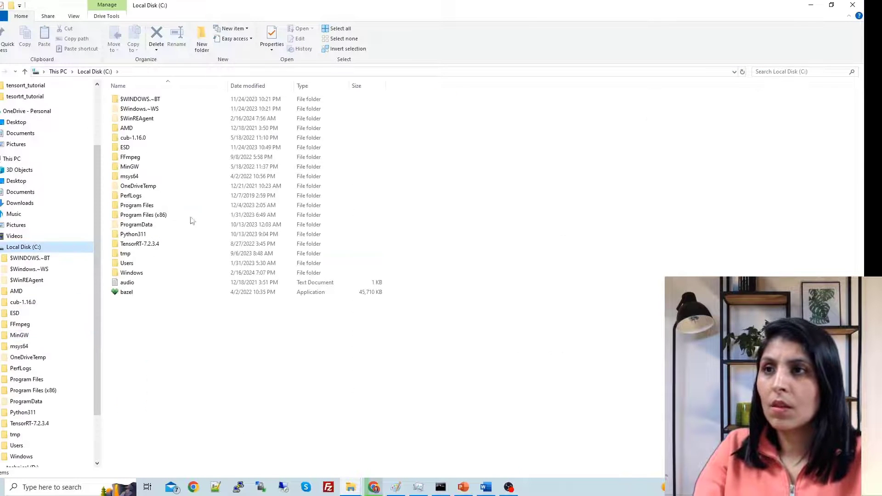
Step: Navigate to Program Files\NVIDIA GPU Computing Toolkit\CUDA\v11.6\bin
double_click(167, 206)
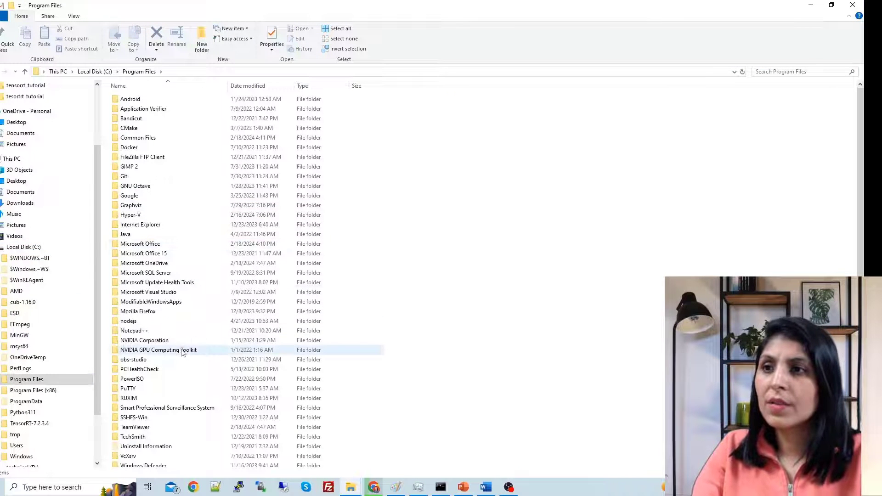
double_click(182, 352)
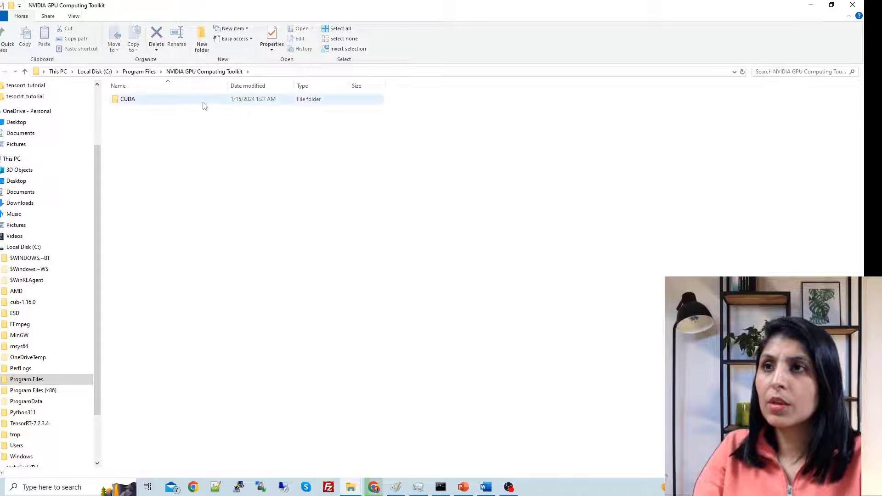
double_click(153, 105)
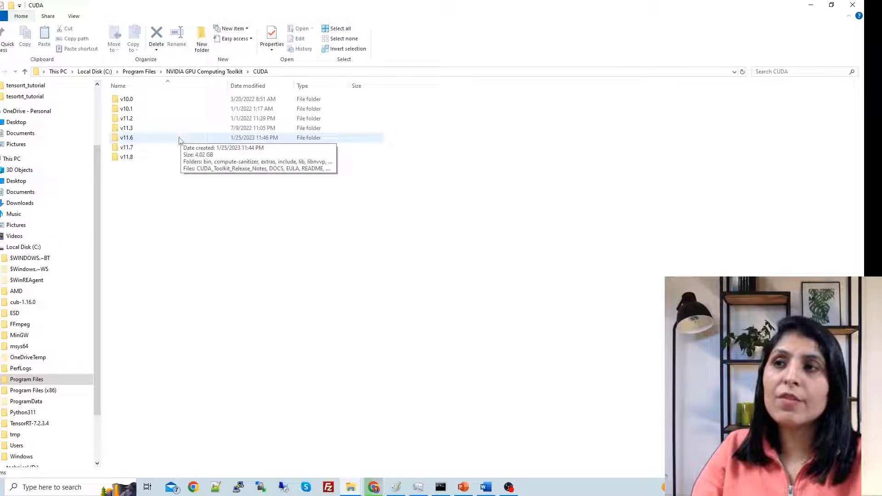
double_click(179, 139)
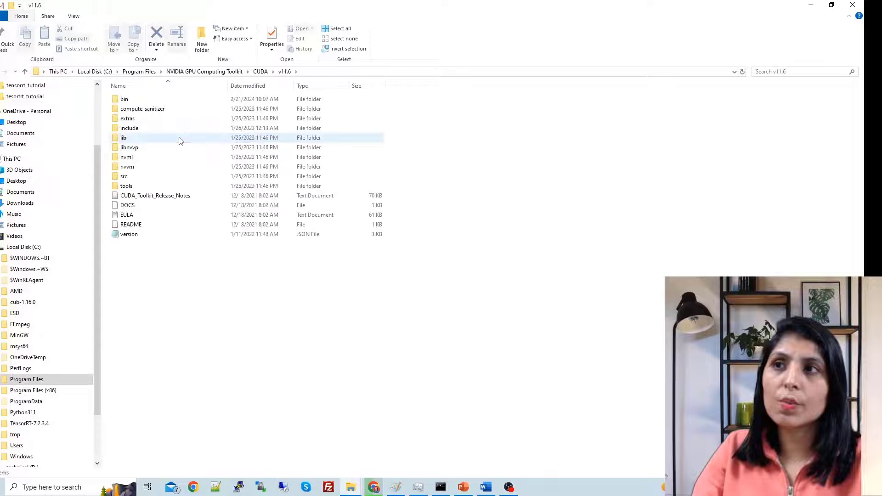
double_click(137, 100)
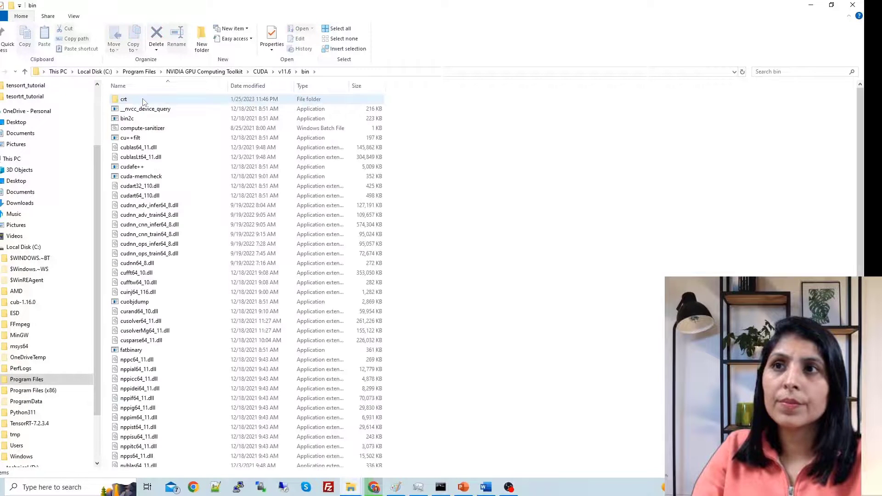
Step: Arrange the TensorRT-8.4.1.5 window on the left and the CUDA v11.6 bin window on the right
left_click(831, 5)
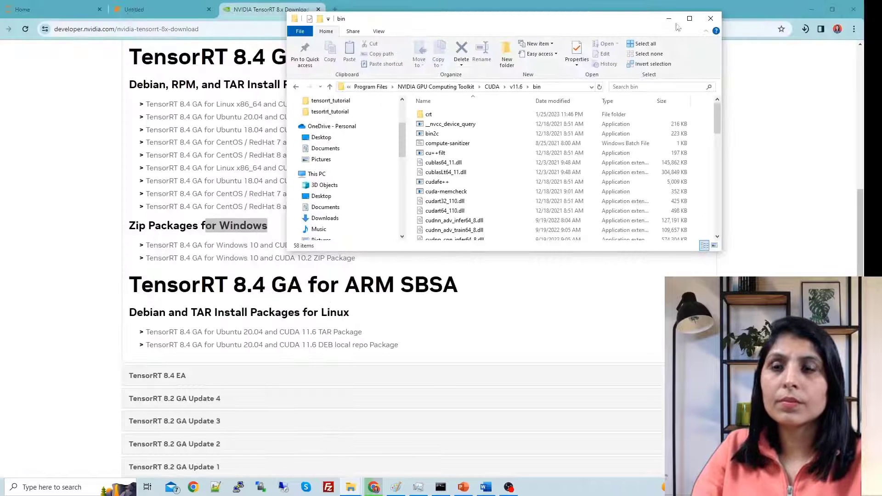
left_click_drag(531, 28, 656, 24)
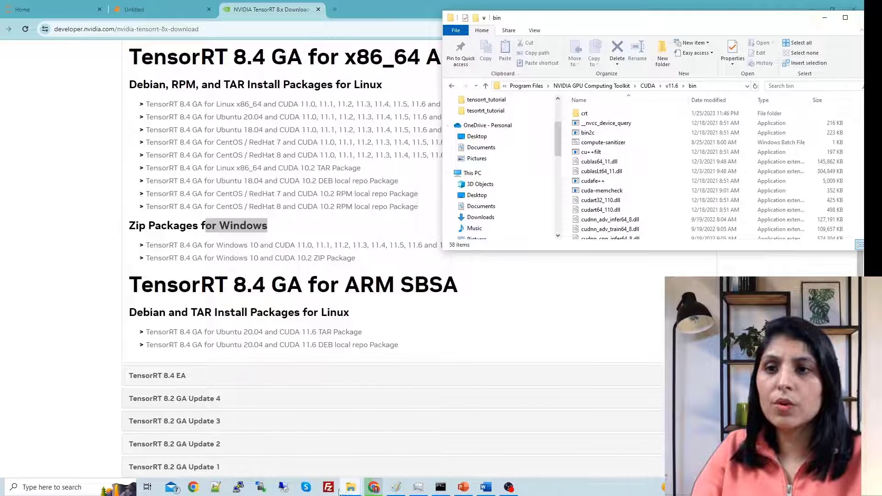
mouse_move(354, 492)
left_click(302, 461)
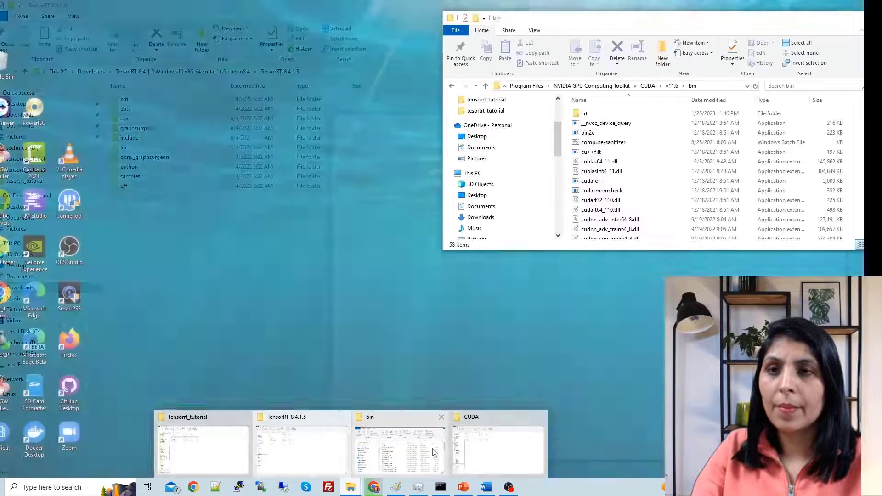
left_click(434, 452)
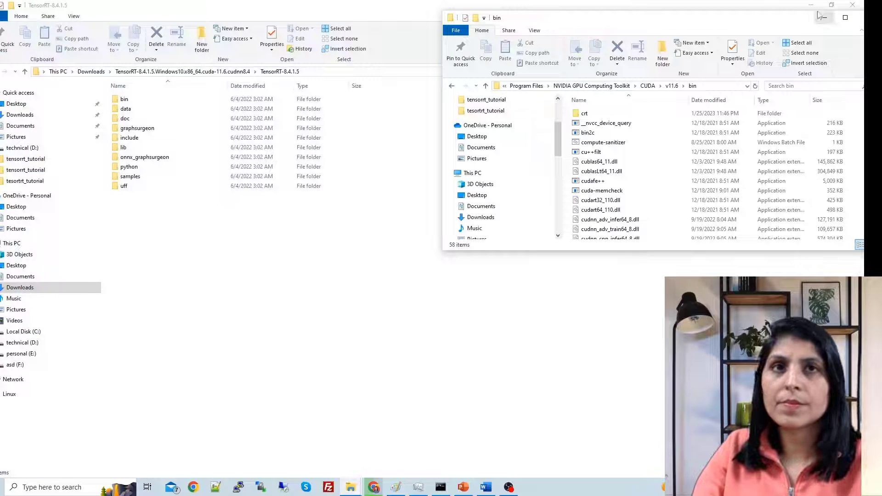
left_click(832, 10)
left_click_drag(687, 13, 282, 43)
left_click_drag(544, 24, 536, 45)
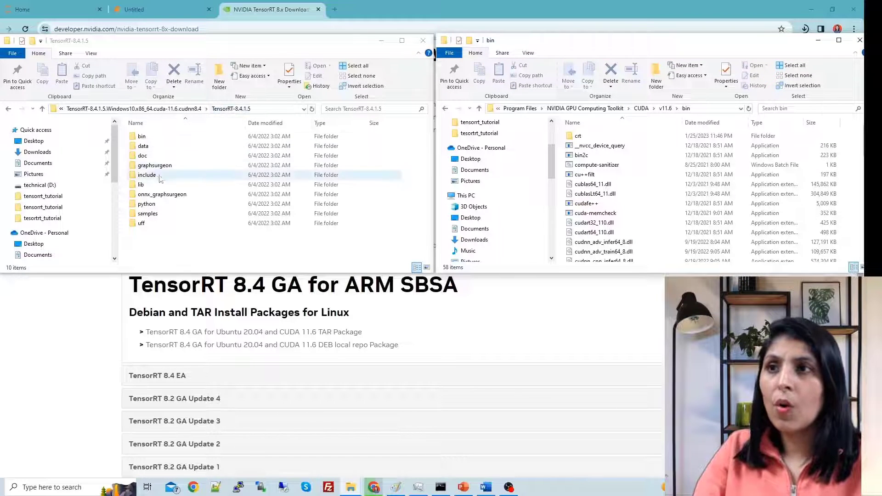
Step: Copy the five TensorRT lib DLLs, including nvinfer.dll, nvonnxparser.dll and nvparsers.dll
double_click(149, 186)
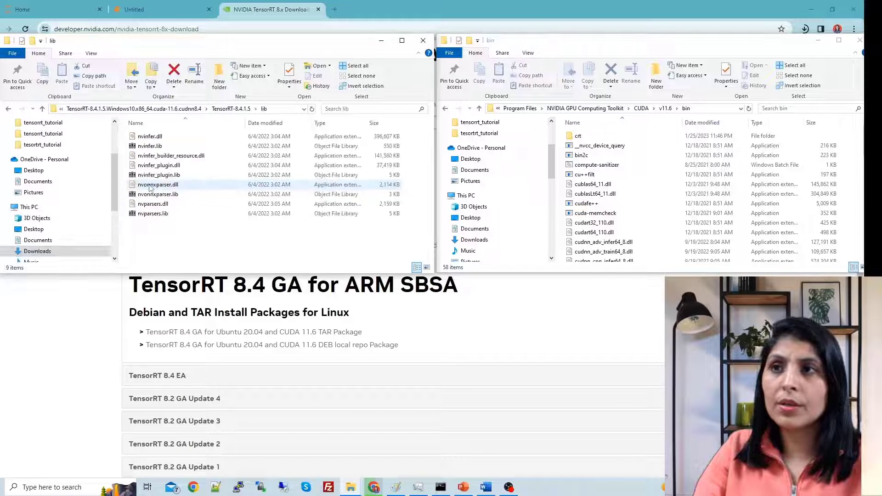
left_click(201, 140)
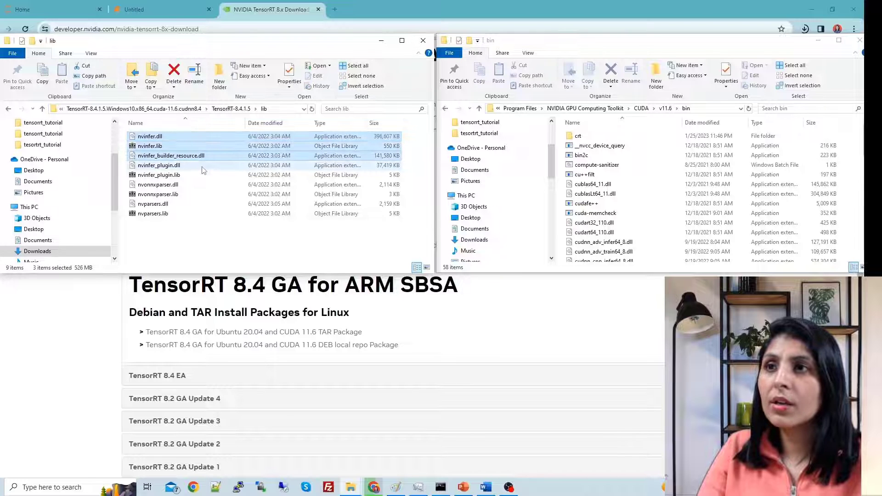
left_click(204, 157)
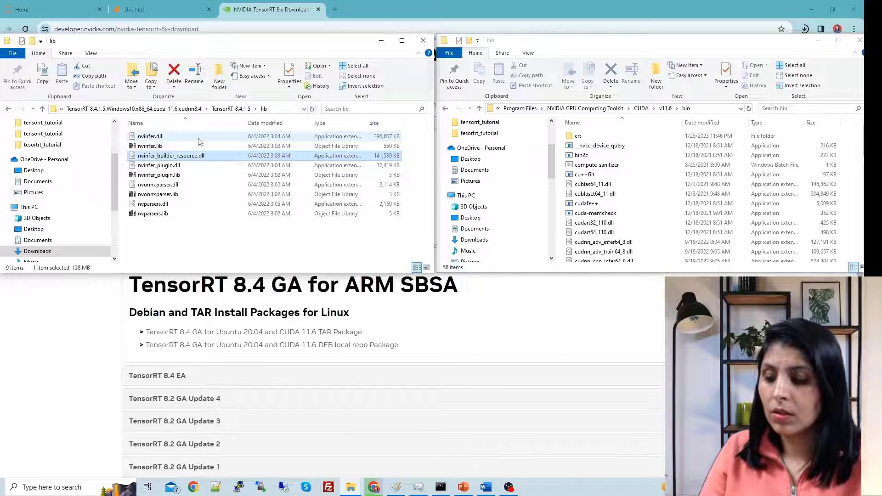
left_click(200, 136, "ctrl")
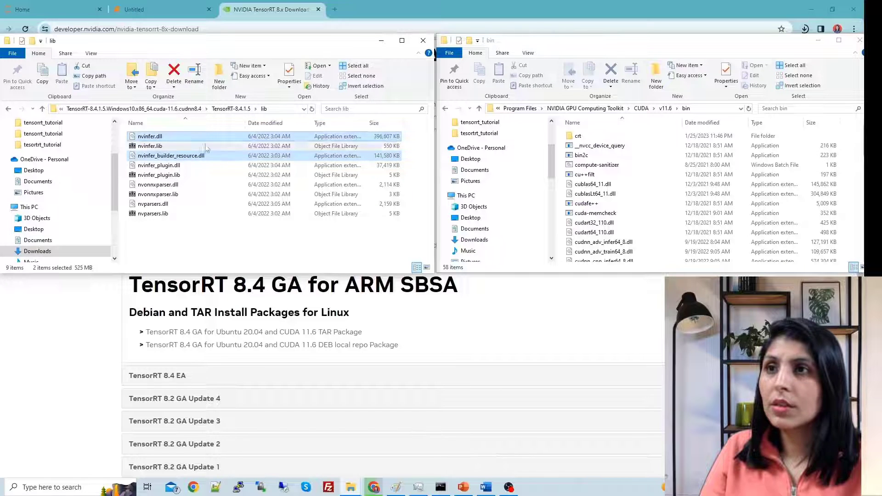
left_click(202, 185, "ctrl")
left_click(202, 204, "ctrl")
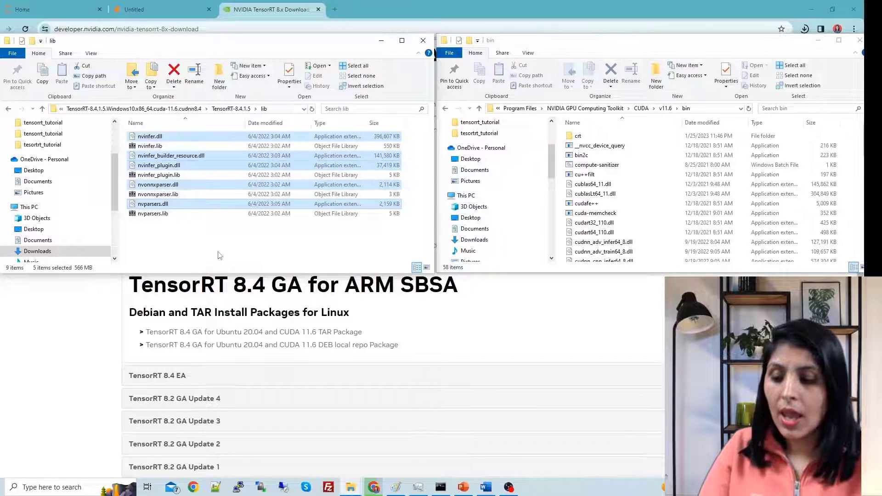
key("ctrl+c")
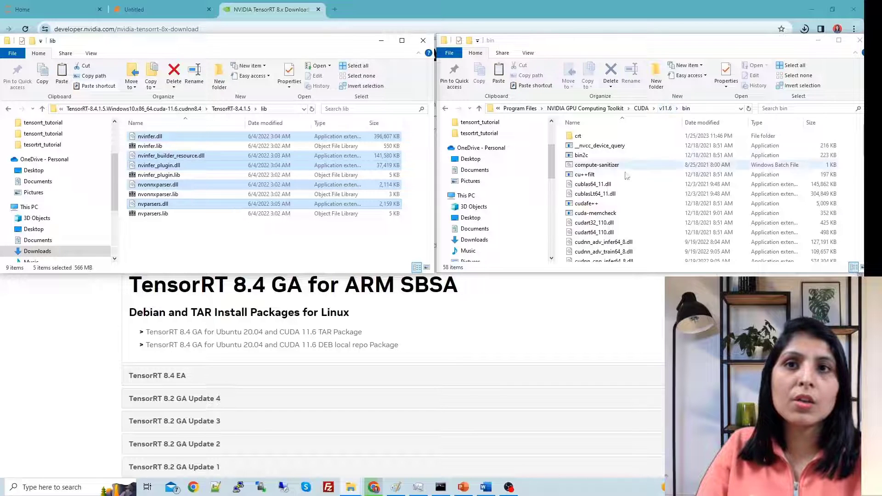
Step: Check the nvinfer DLLs in the CUDA v11.6 bin folder, sorting it by name
scroll(625, 215, "down", 6)
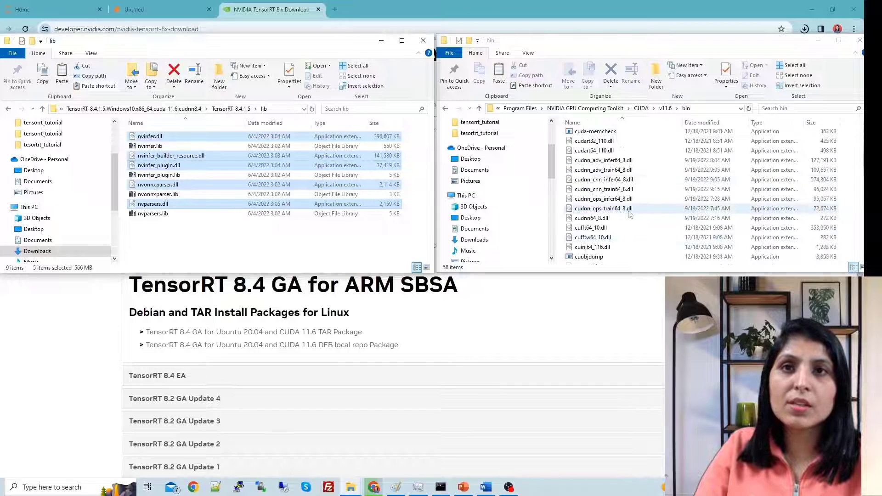
scroll(629, 209, "down", 9)
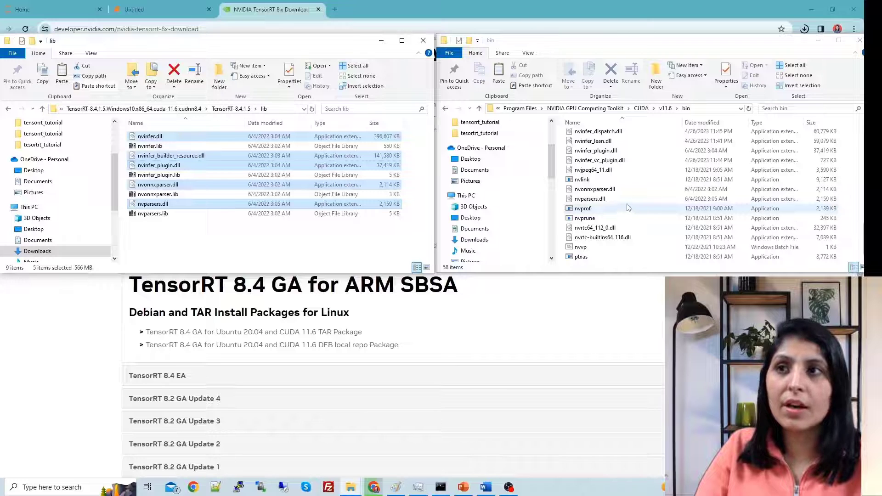
left_click(600, 151)
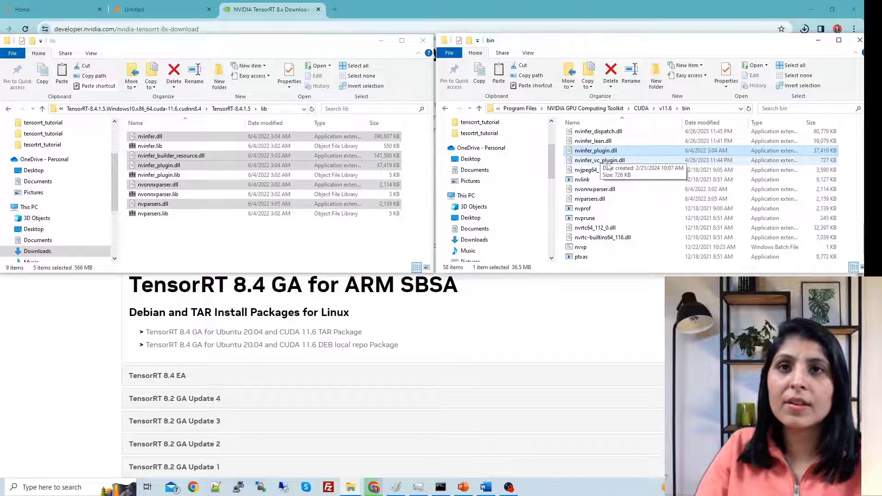
left_click(604, 142)
left_click(592, 122)
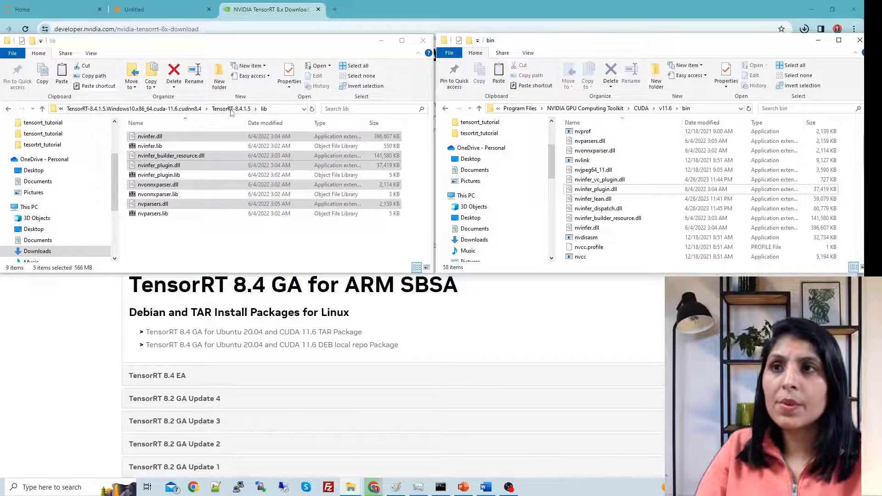
Step: Open the TensorRT-8.4.1.5 python wheels folder
left_click(248, 109)
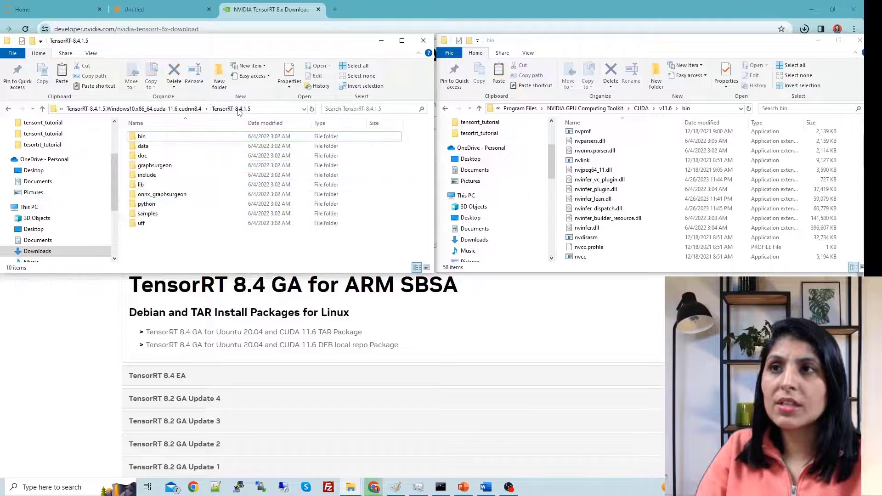
double_click(177, 204)
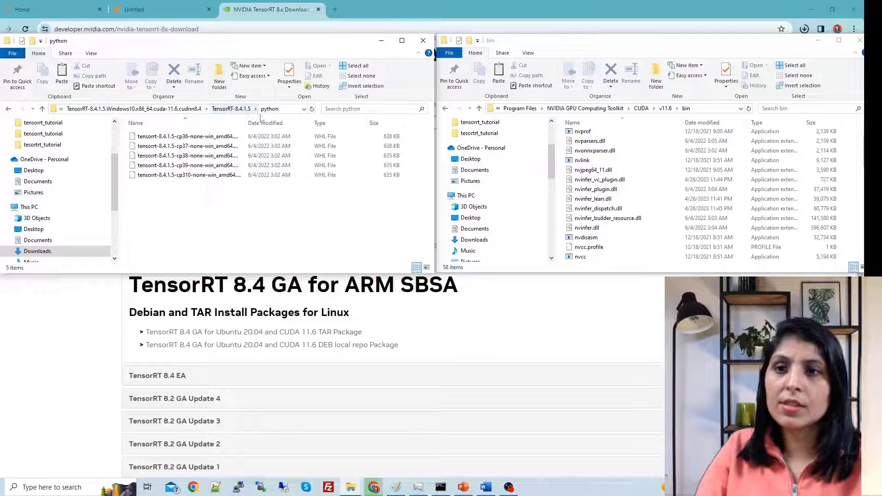
left_click(45, 486)
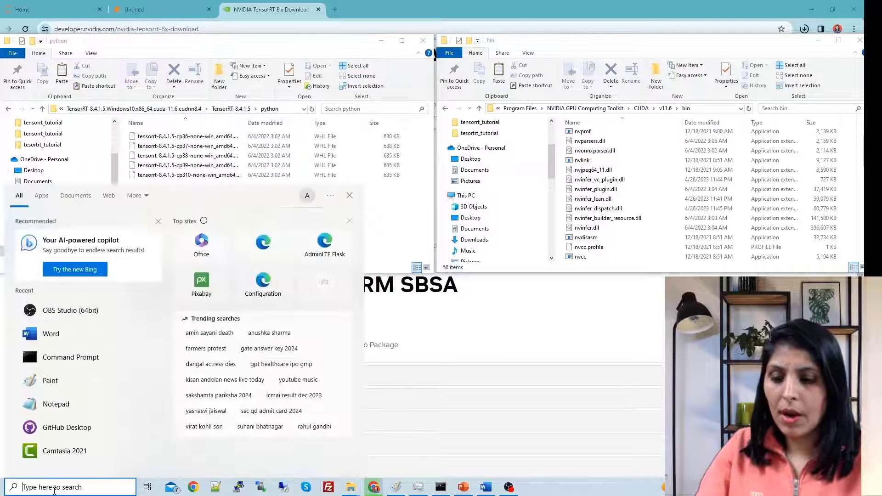
Step: Launch Command Prompt and activate the myvenv virtual environment on drive D:
type("cmd")
key("Return")
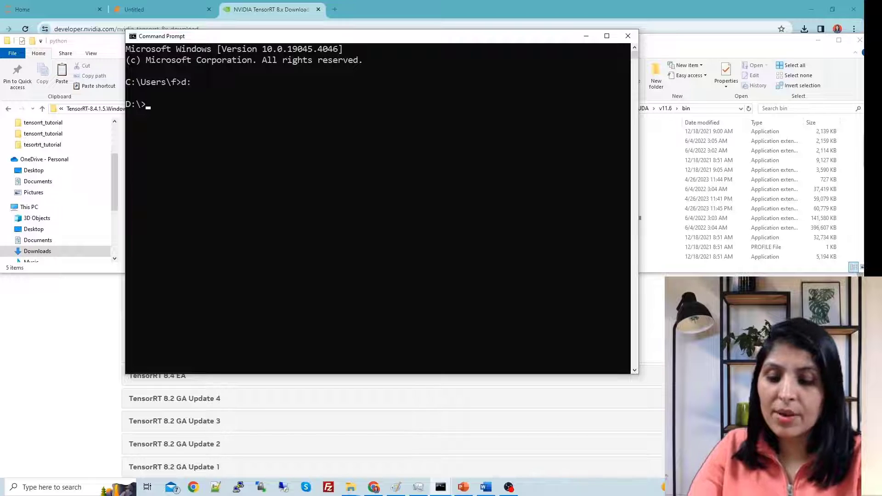
type("env\\S")
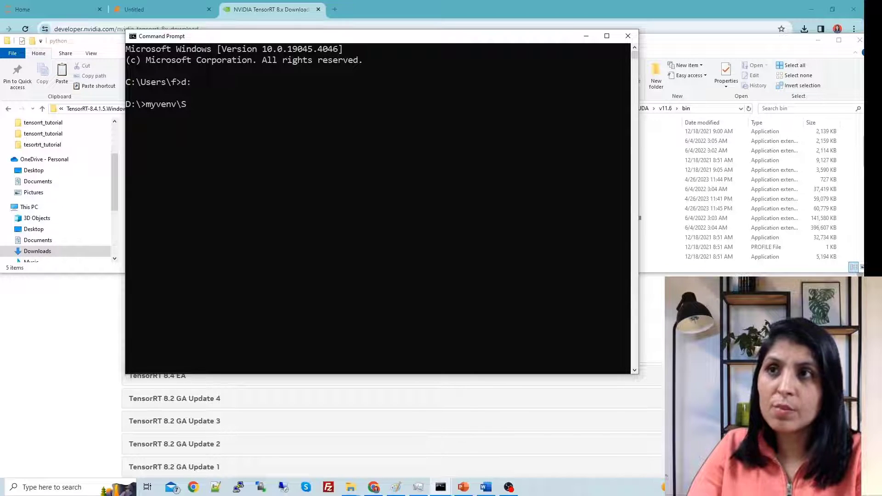
type("cripts\\activate")
key("Return")
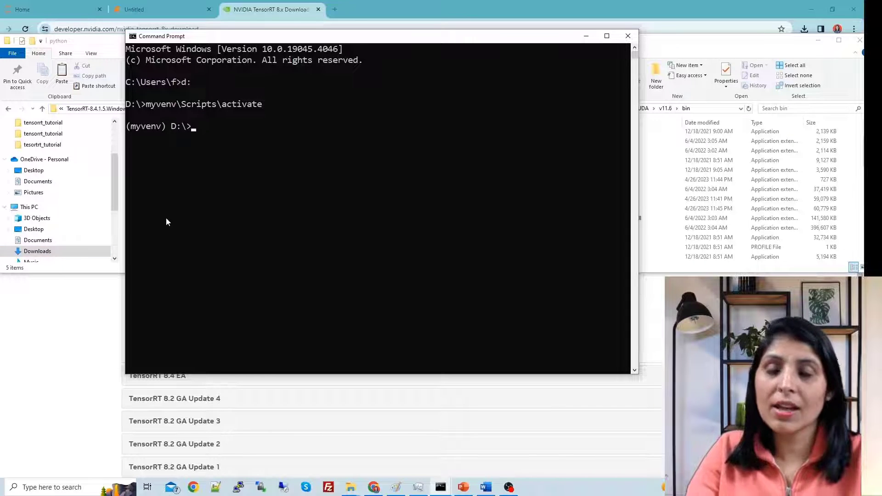
left_click_drag(279, 39, 497, 112)
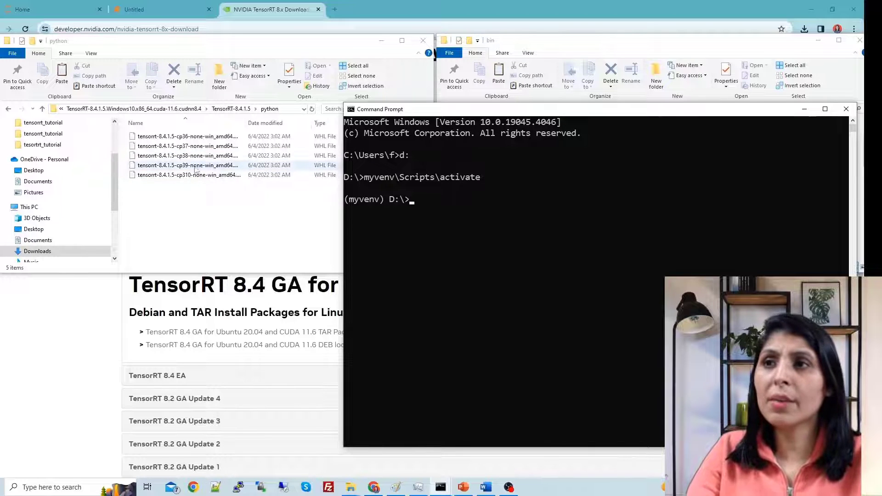
Step: Check the Python version (3.9.10) and pick out the matching cp39 TensorRT wheel
left_click(425, 221)
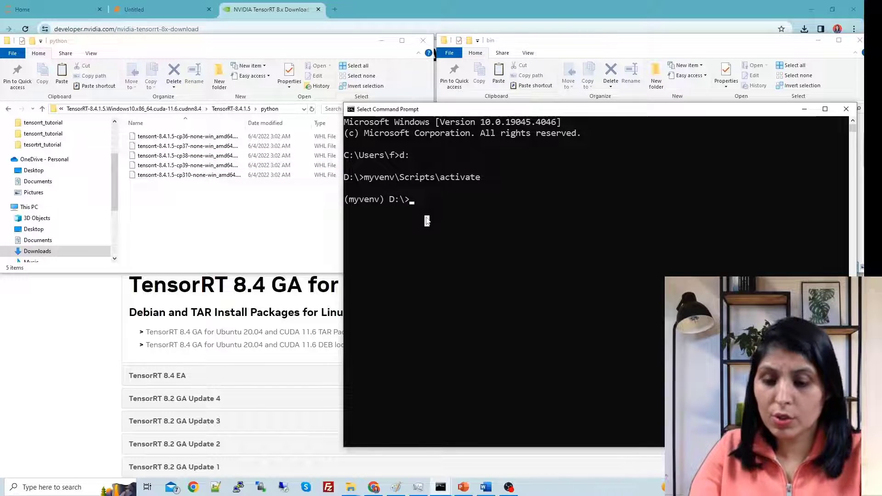
type("python --version")
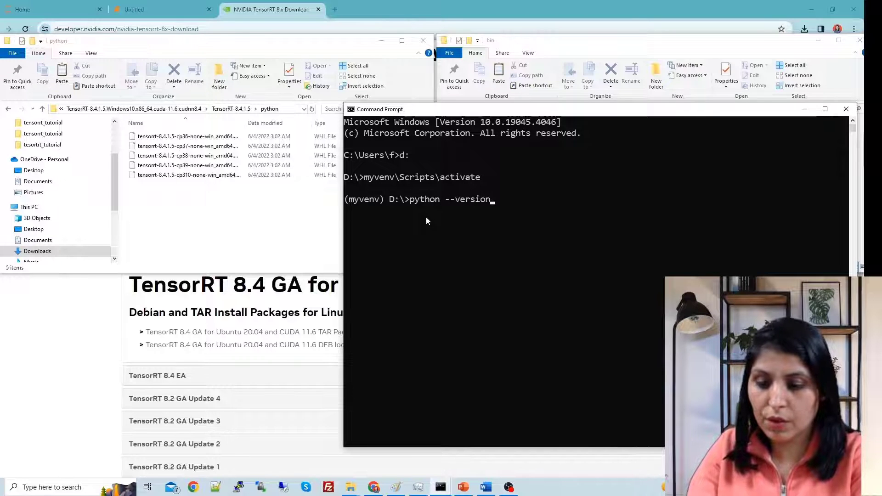
key("Return")
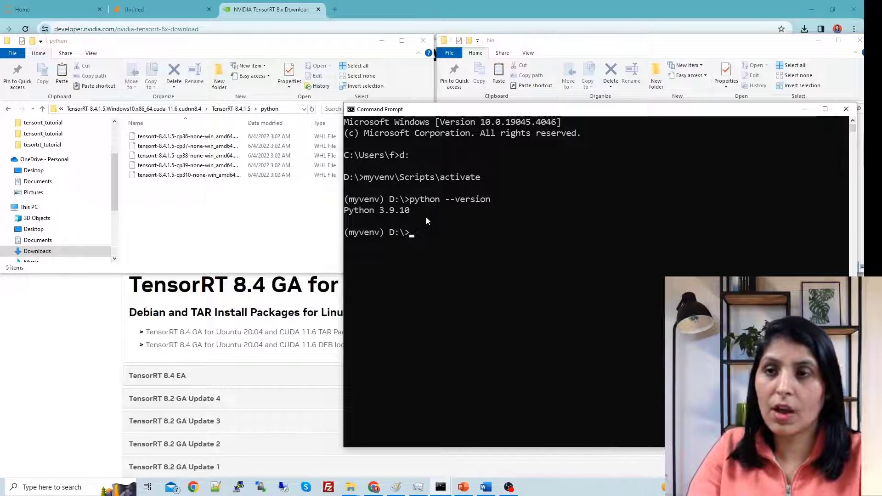
left_click_drag(418, 211, 381, 215)
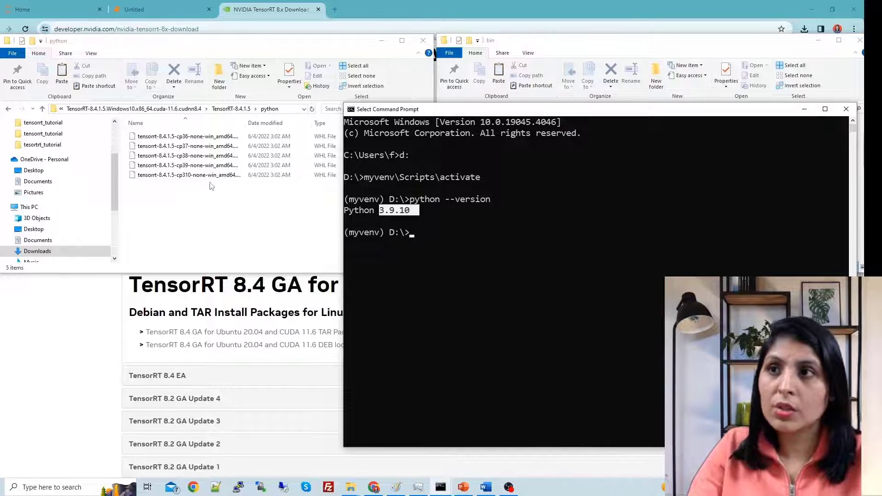
left_click(216, 165)
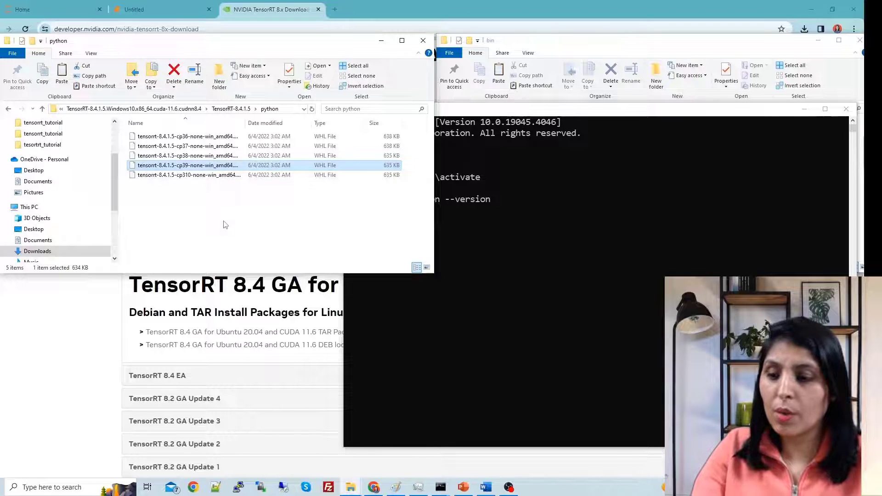
Step: Start a python.exe -m pip install command with the wheel folder's path
left_click(447, 272)
type("python.exe -m pip install")
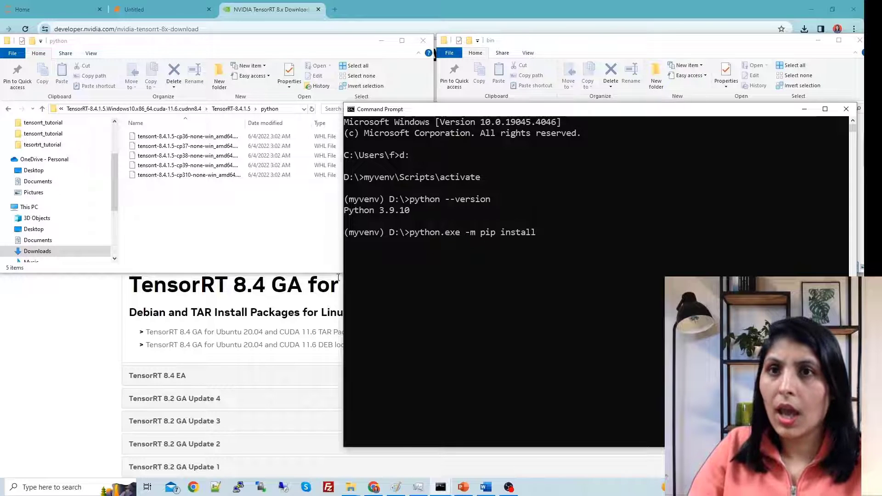
left_click(274, 109)
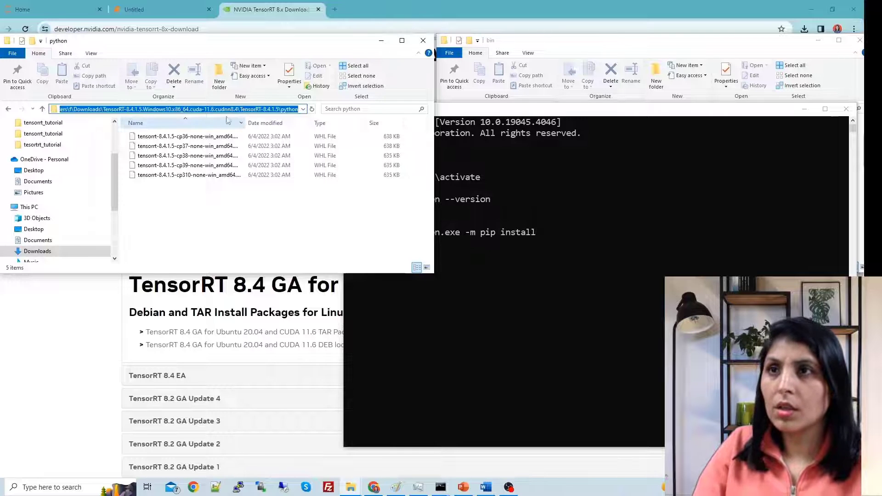
key("ctrl+c")
left_click(572, 234)
key("ctrl+v")
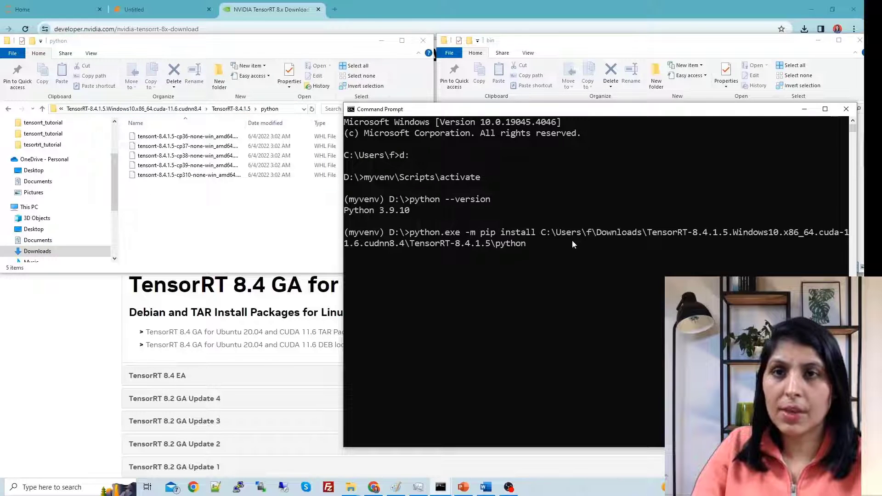
type("\\")
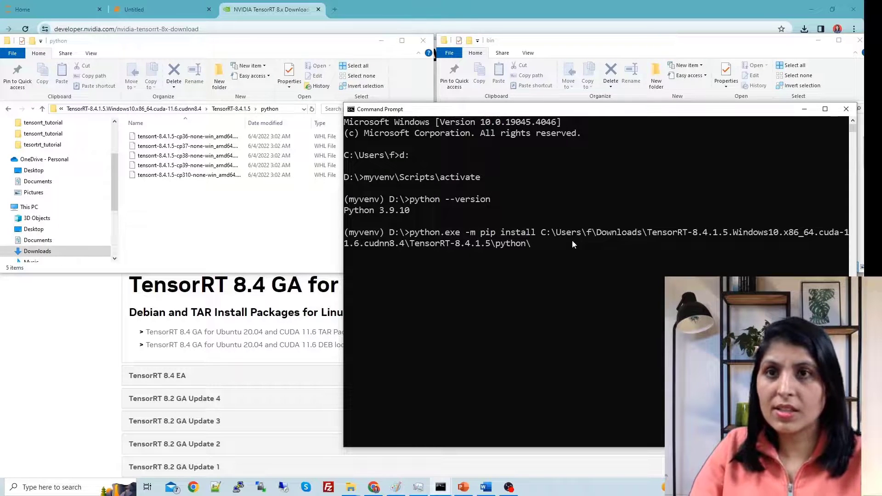
Step: Append the cp39 wheel file name and run the TensorRT install
left_click(210, 166)
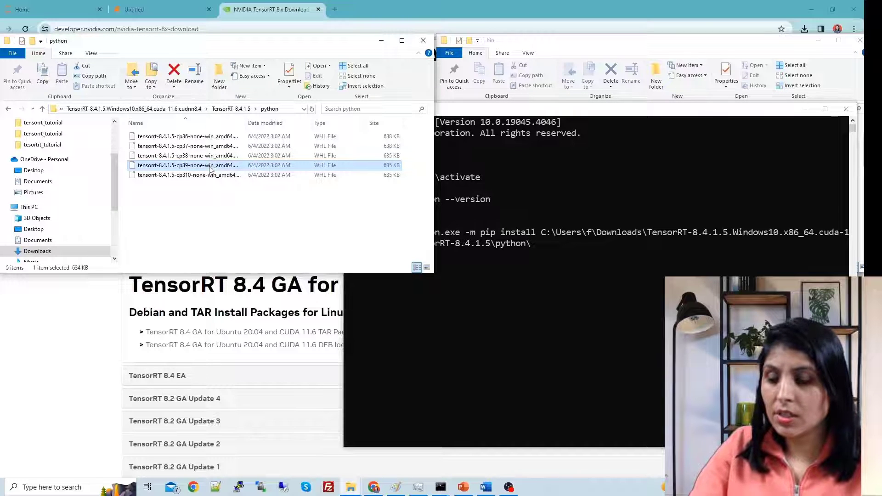
left_click(210, 166)
key("ctrl+a")
key("ctrl+c")
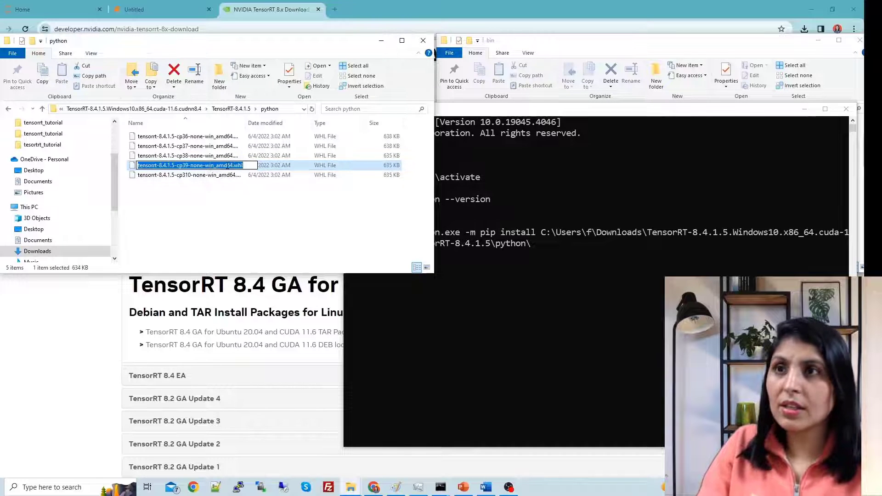
left_click(552, 246)
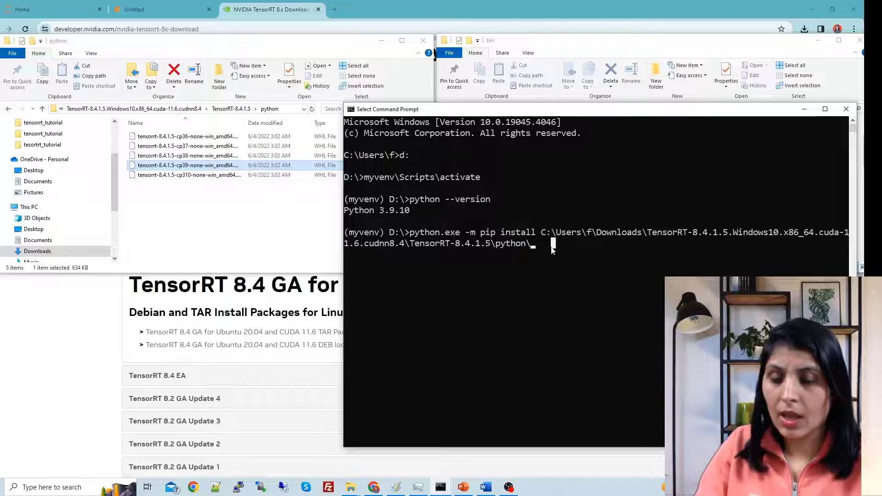
key("ctrl+v")
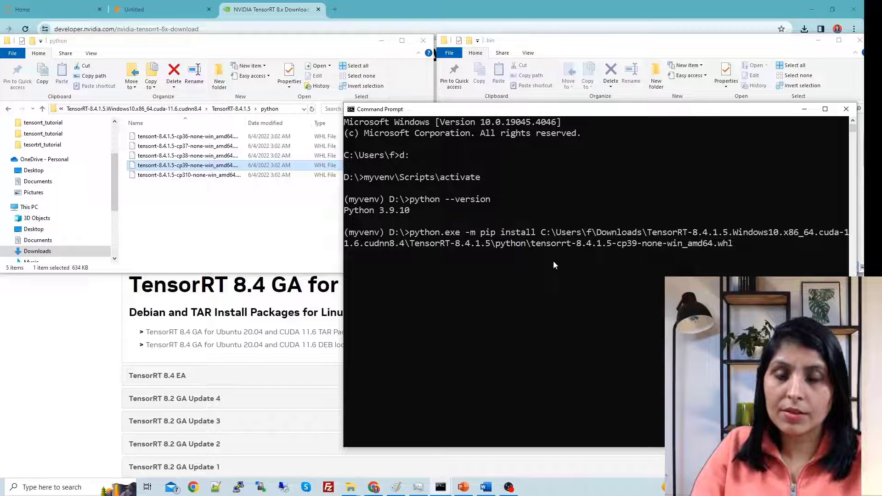
key("Return")
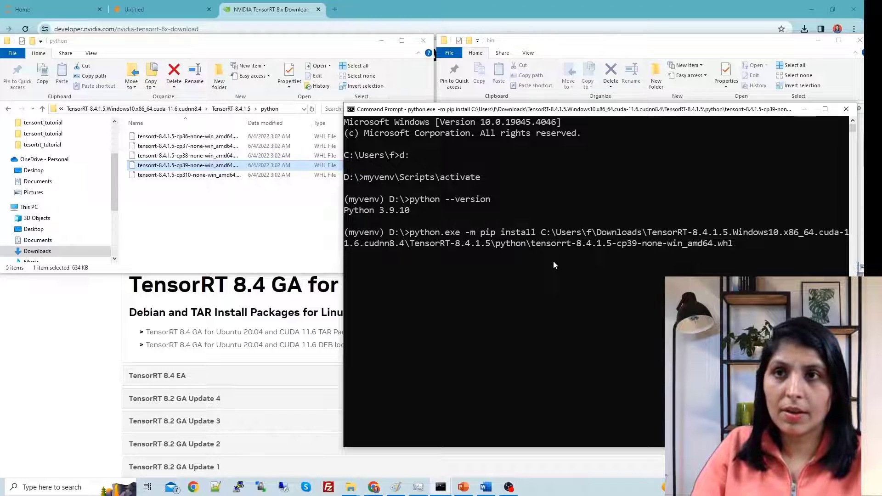
Step: Highlight the install output reporting tensorrt is already installed
left_click(467, 308)
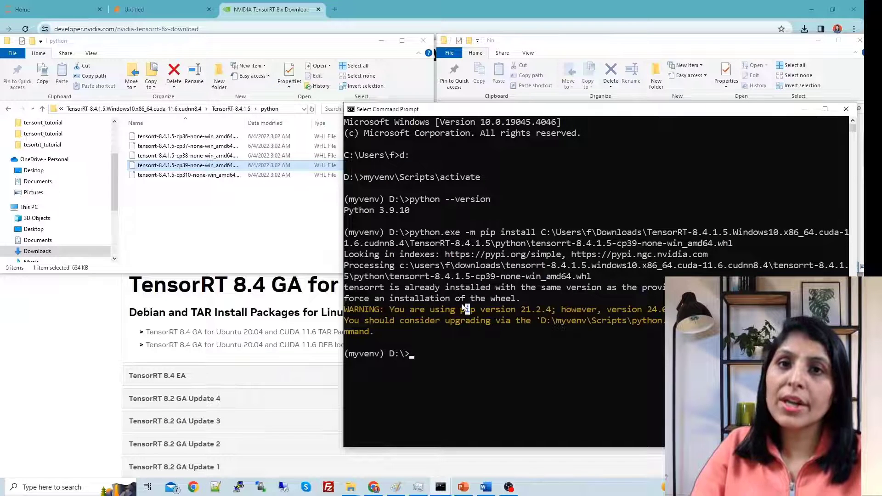
left_click_drag(521, 300, 345, 287)
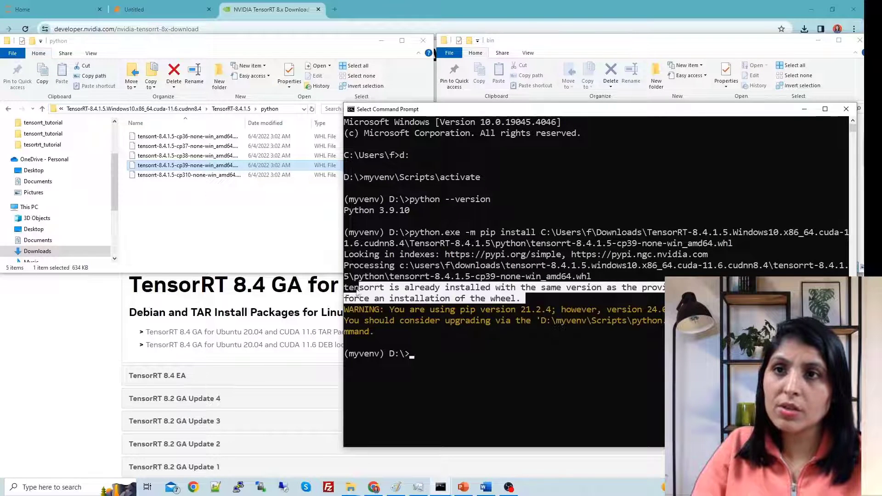
right_click(475, 294)
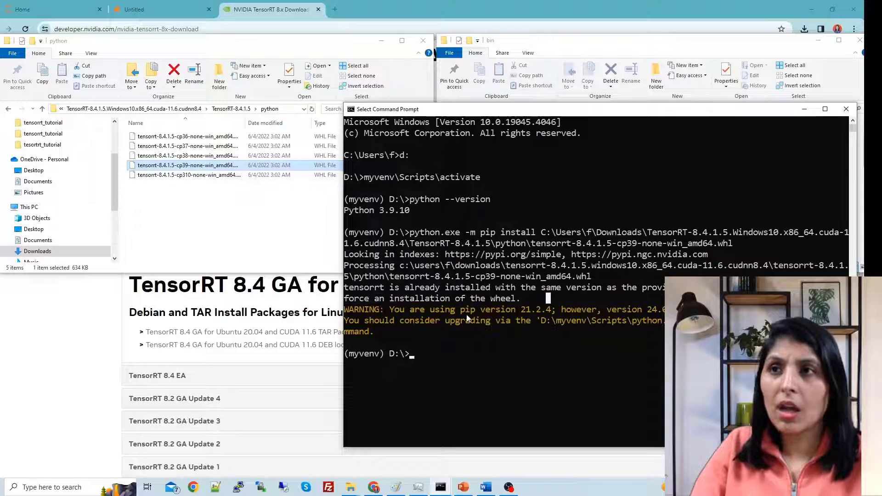
left_click(270, 236)
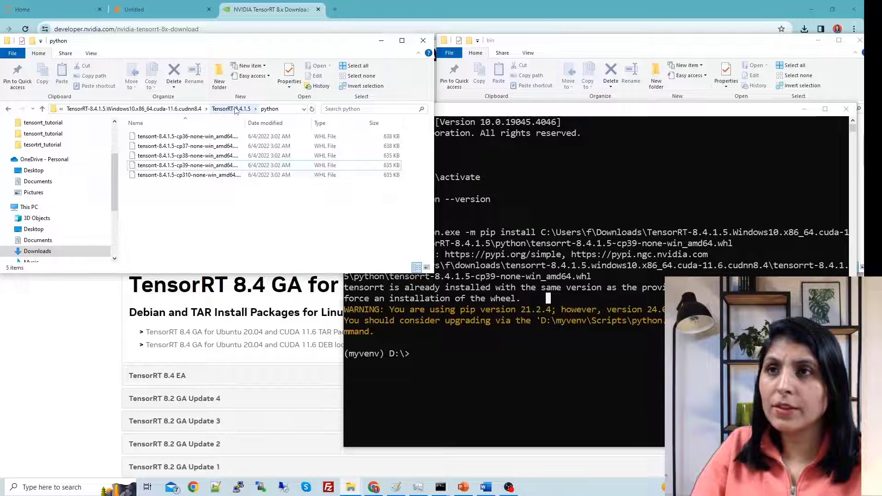
Step: Find the graphsurgeon folder under TensorRT-8.4.1.5 and clear the console with cls
left_click(236, 108)
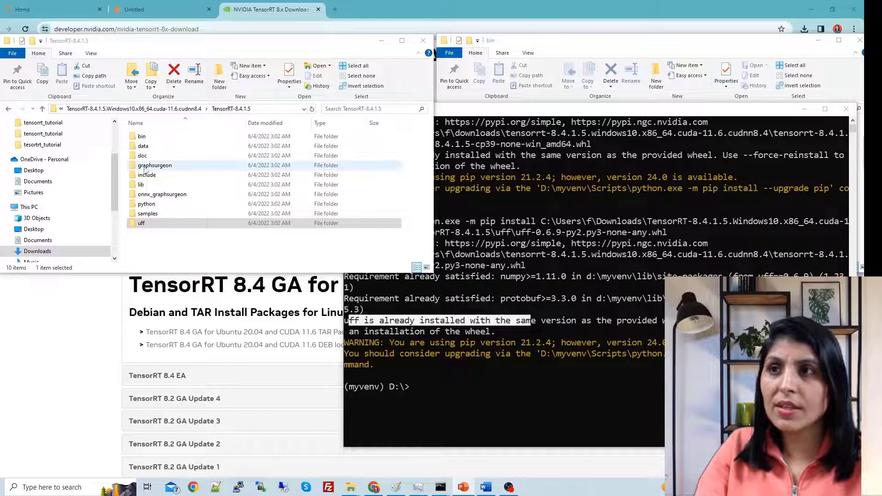
double_click(154, 165)
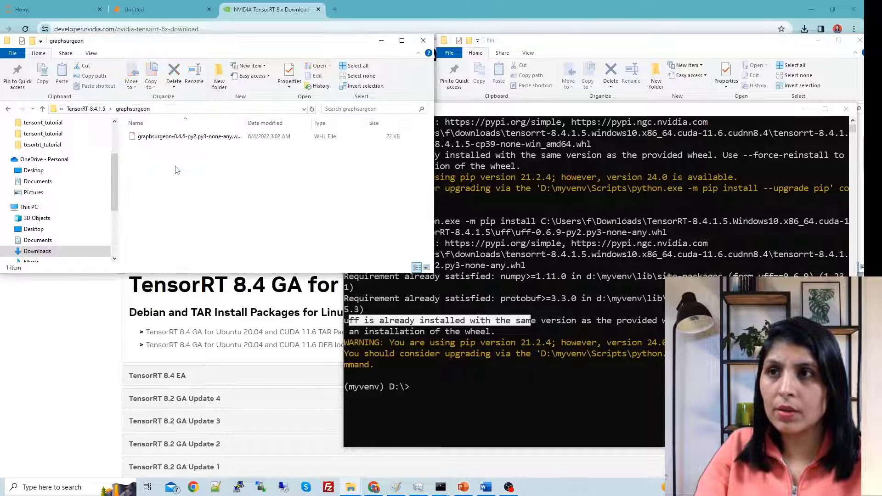
left_click(508, 415)
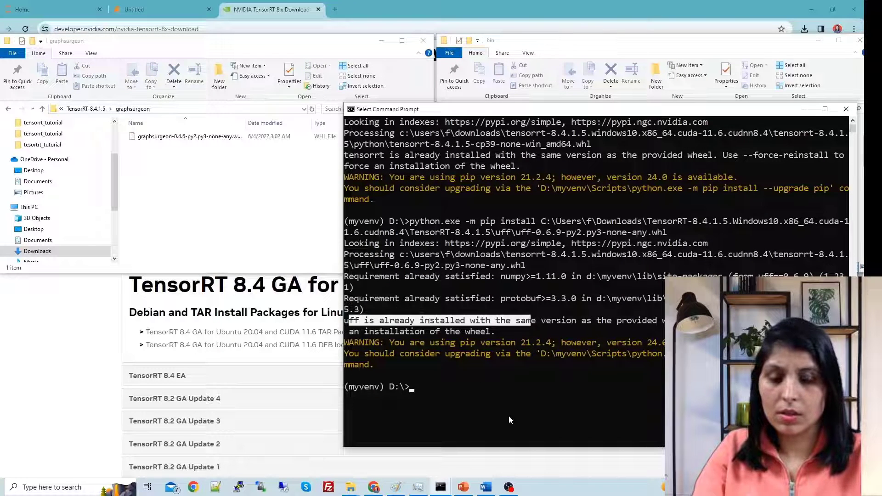
key("Escape")
type("cls")
key("Return")
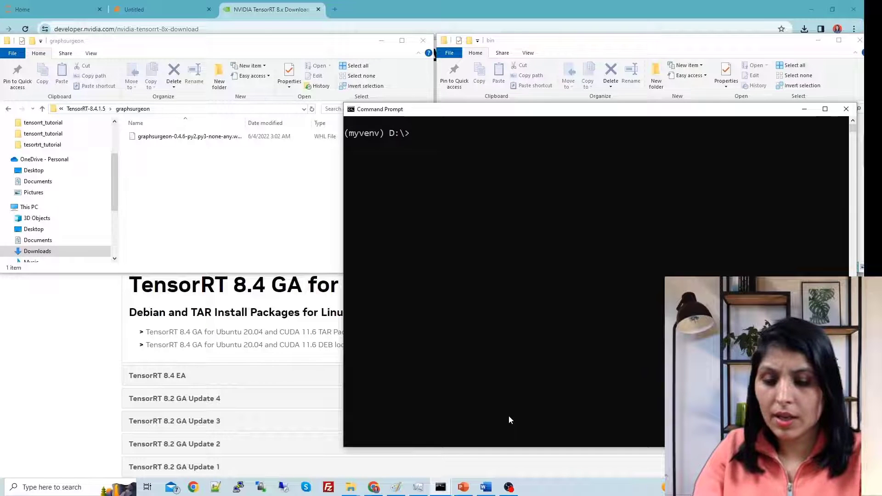
Step: Pip install graphsurgeon-0.4.6-py2.py3-none-any.whl from TensorRT-8.4.1.5\graphsurgeon; it reports already installed
key("ctrl+v")
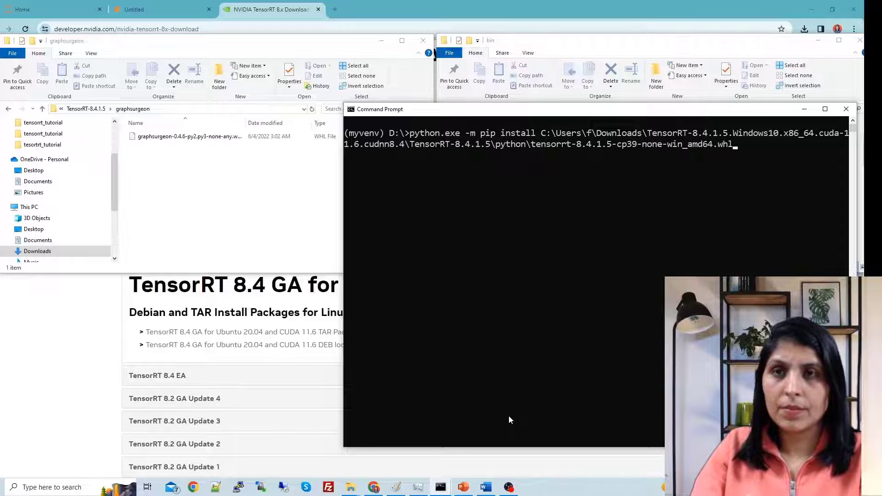
key("BackSpace")
key("BackSpace")
key("BackSpace")
key("BackSpace")
key("BackSpace")
key("BackSpace")
key("BackSpace")
key("BackSpace")
key("BackSpace")
key("BackSpace")
key("BackSpace")
key("BackSpace")
key("BackSpace")
key("BackSpace")
key("BackSpace")
key("BackSpace")
key("BackSpace")
key("BackSpace")
key("BackSpace")
key("BackSpace")
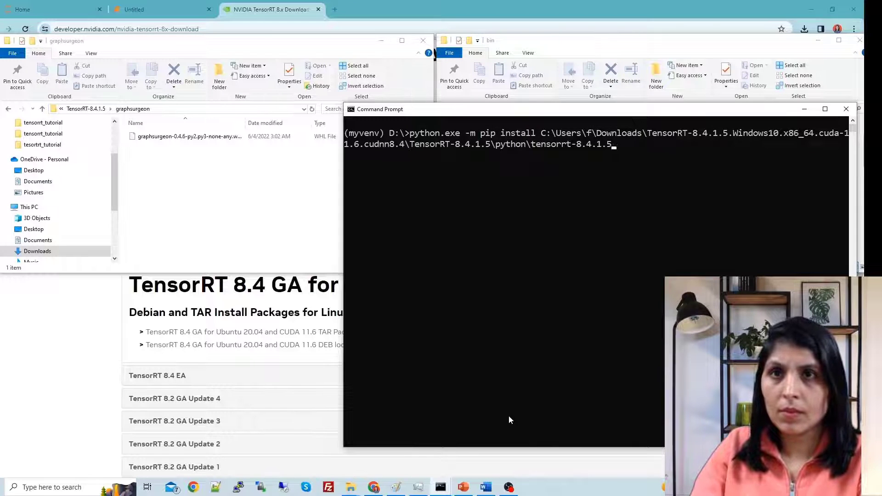
key("BackSpace")
key("BackSpace")
key("BackSpace")
key("BackSpace")
key("BackSpace")
key("BackSpace")
key("BackSpace")
key("BackSpace")
key("BackSpace")
key("BackSpace")
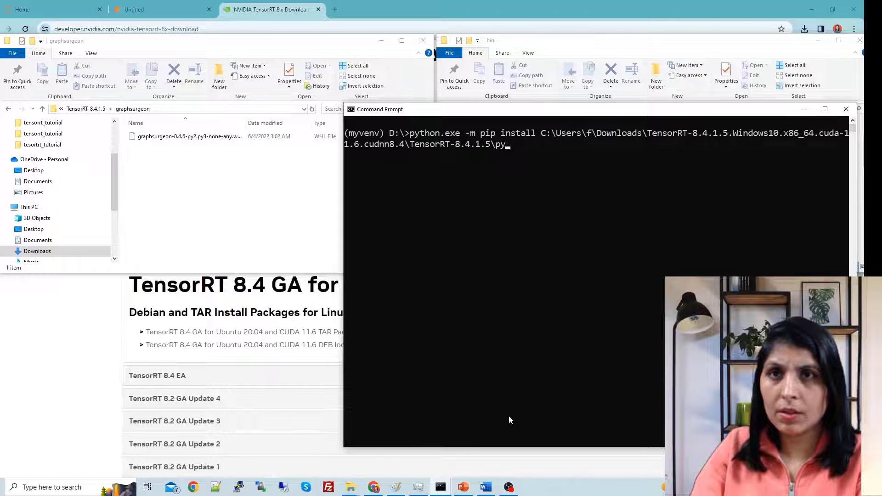
type("gra")
key("Tab")
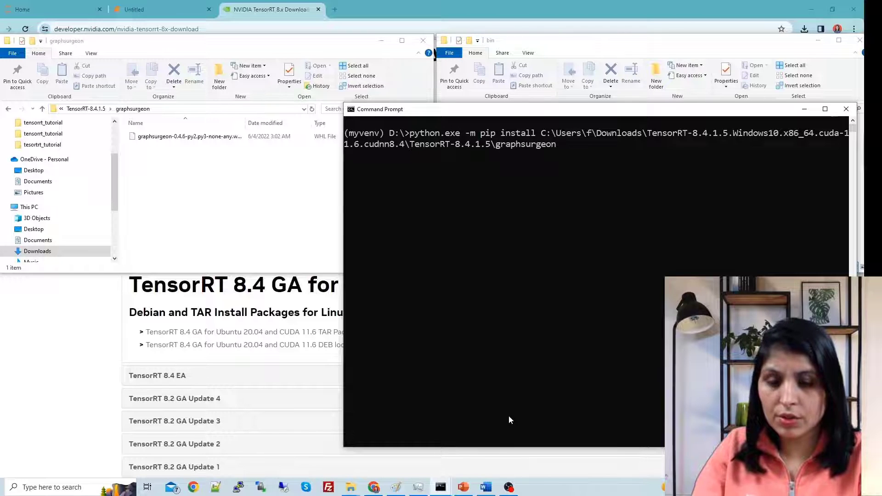
type("\\")
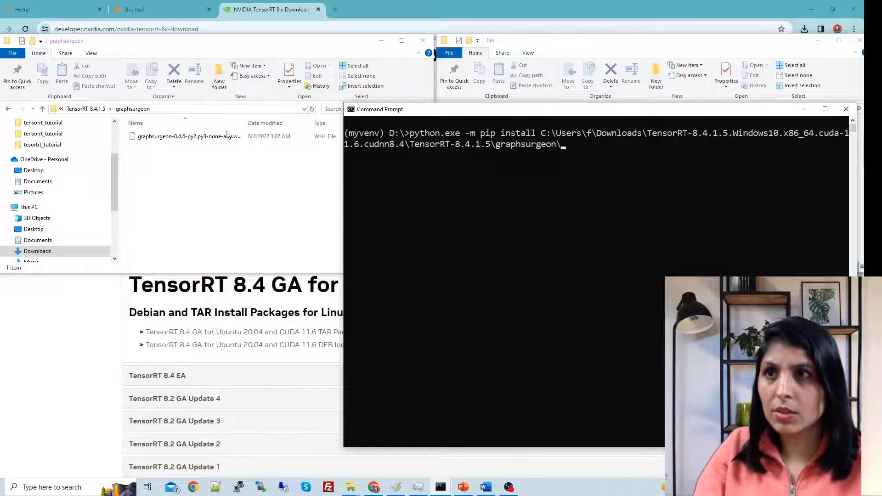
left_click(225, 137)
left_click(224, 137)
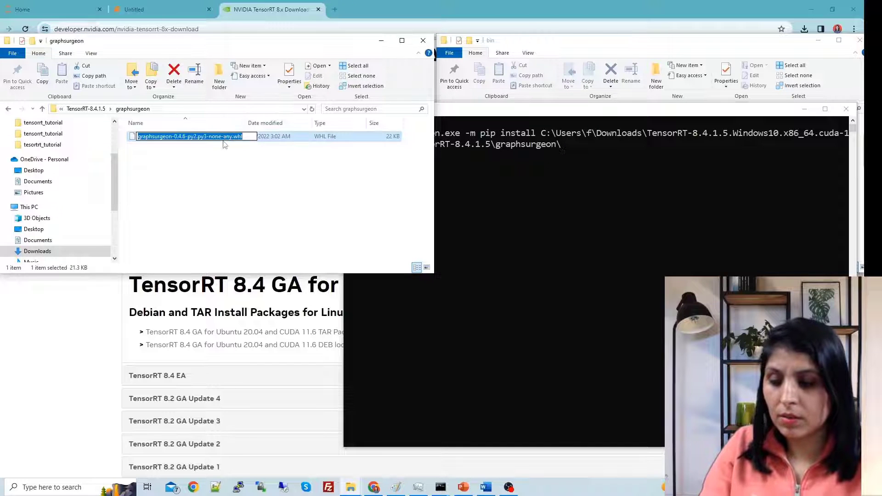
left_click(499, 177)
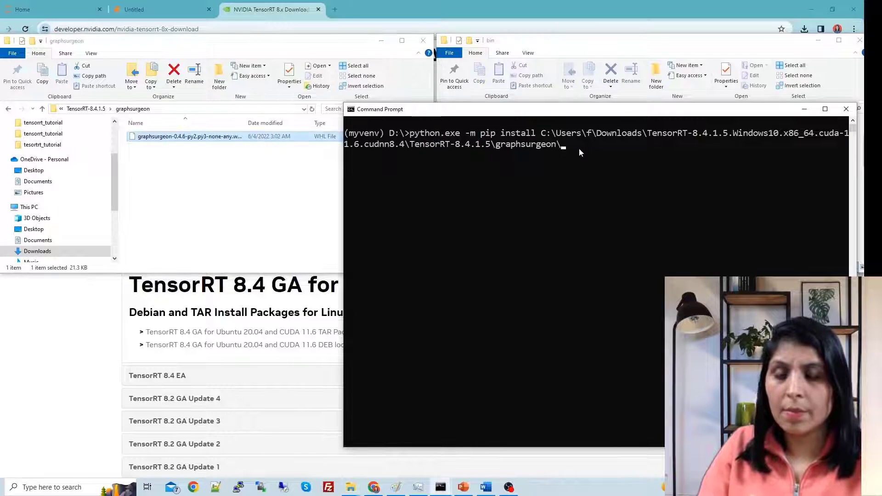
type("graphsurgeon-0.4.6-py2.py3-none-any.whl")
key("Return")
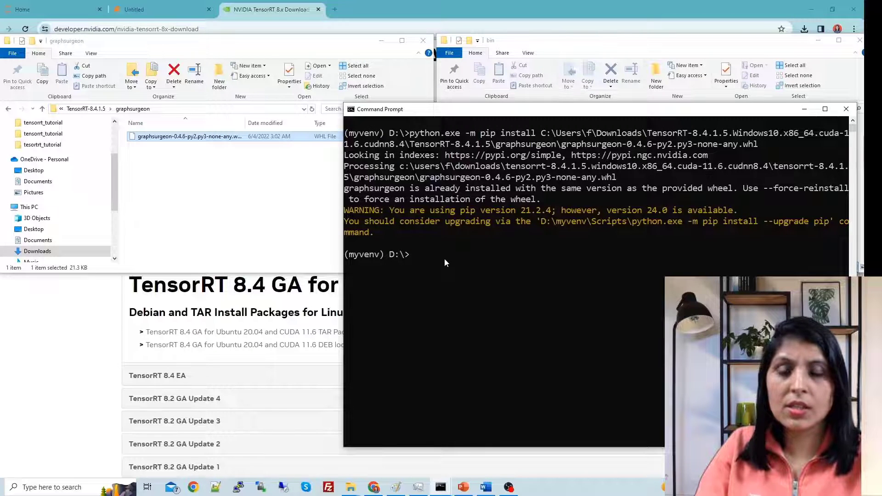
left_click(263, 222)
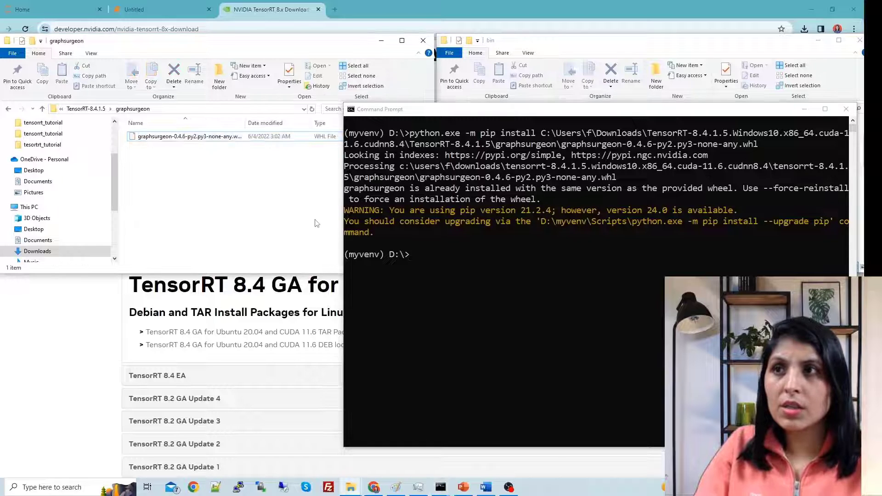
Step: Pip install the uff-0.6.9 wheel from TensorRT-8.4.1.5\uff, using Tab to complete the .whl name
left_click(94, 110)
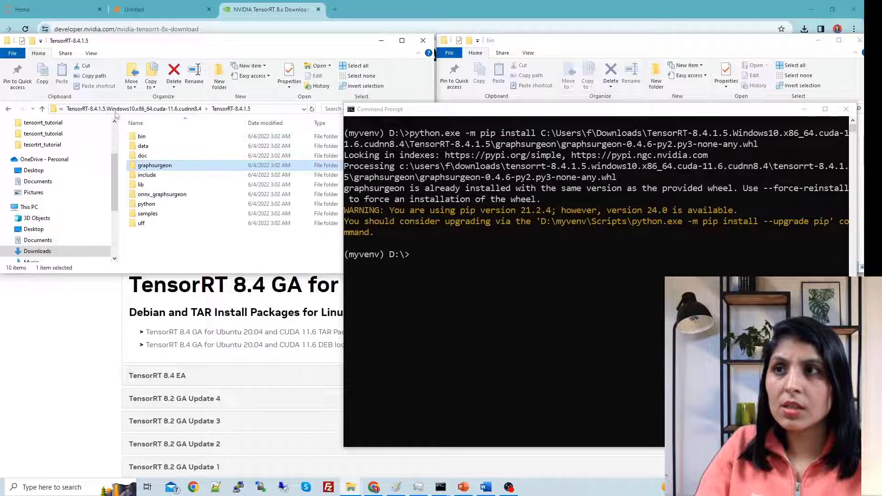
double_click(143, 223)
left_click(478, 272)
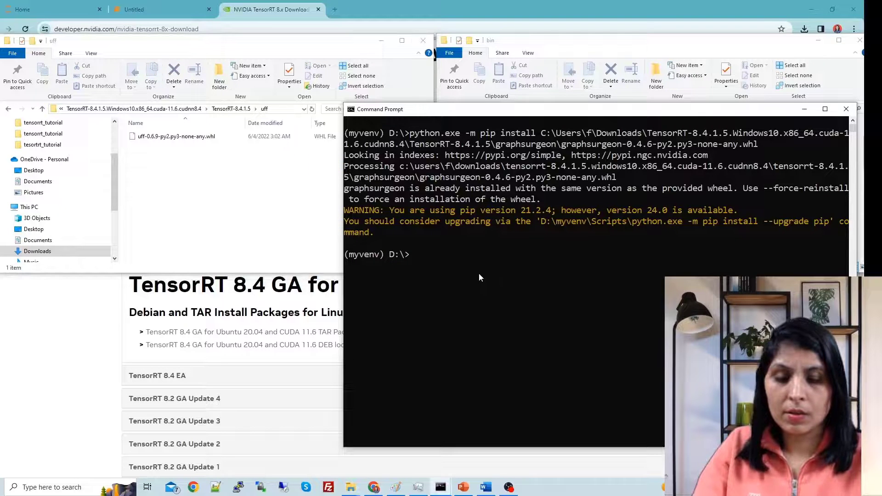
key("Up")
key("BackSpace")
key("BackSpace")
key("BackSpace")
key("BackSpace")
key("BackSpace")
key("BackSpace")
key("BackSpace")
key("BackSpace")
key("BackSpace")
key("BackSpace")
key("BackSpace")
key("BackSpace")
key("BackSpace")
key("BackSpace")
key("BackSpace")
key("BackSpace")
key("BackSpace")
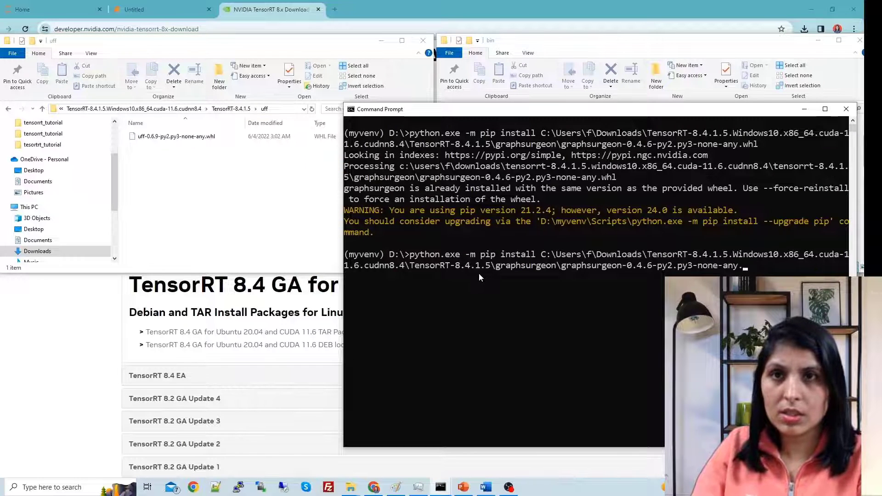
key("BackSpace")
key("BackSpace")
key("BackSpace")
key("BackSpace")
key("BackSpace")
key("BackSpace")
key("BackSpace")
key("BackSpace")
key("BackSpace")
key("BackSpace")
key("BackSpace")
key("BackSpace")
key("BackSpace")
key("BackSpace")
key("BackSpace")
key("BackSpace")
key("BackSpace")
key("BackSpace")
key("BackSpace")
key("BackSpace")
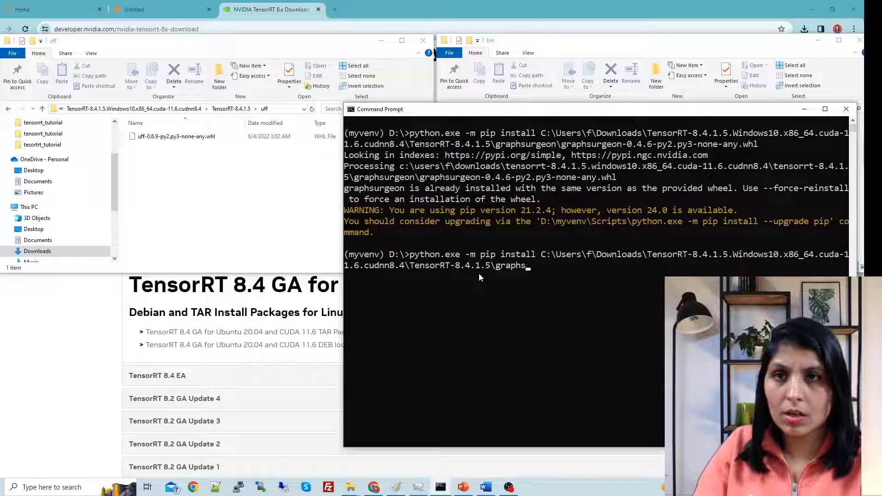
key("BackSpace")
key("BackSpace")
type("uff\\uff-0.6.9-py2.py3-none-any.whl")
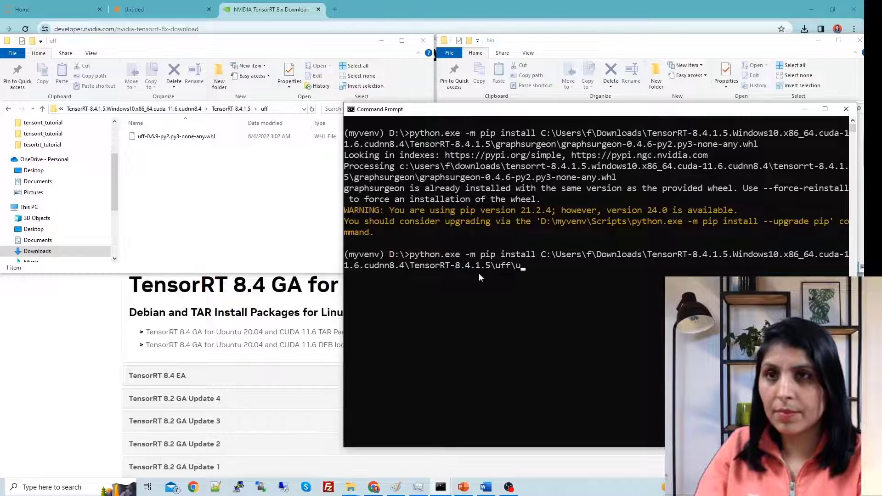
key("Tab")
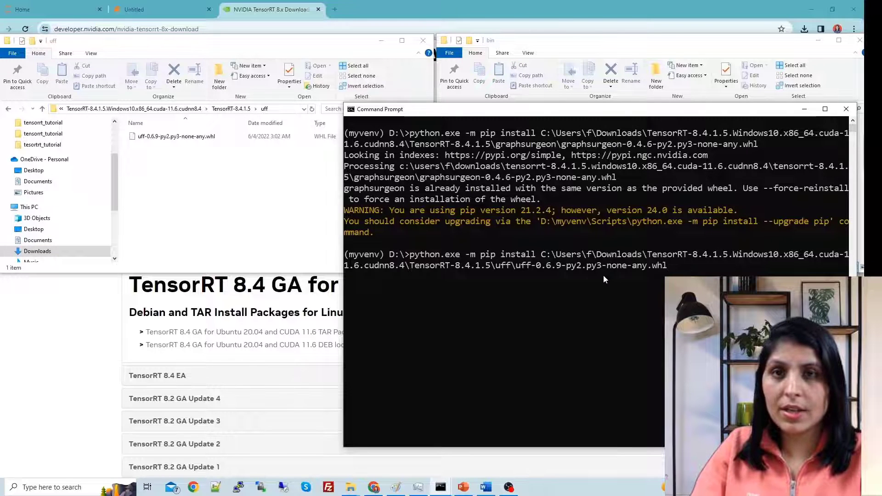
key("Return")
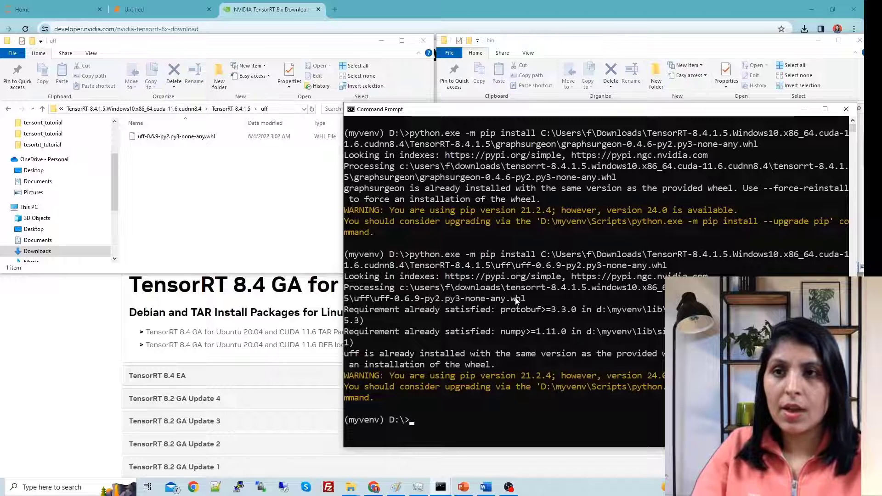
left_click(235, 110)
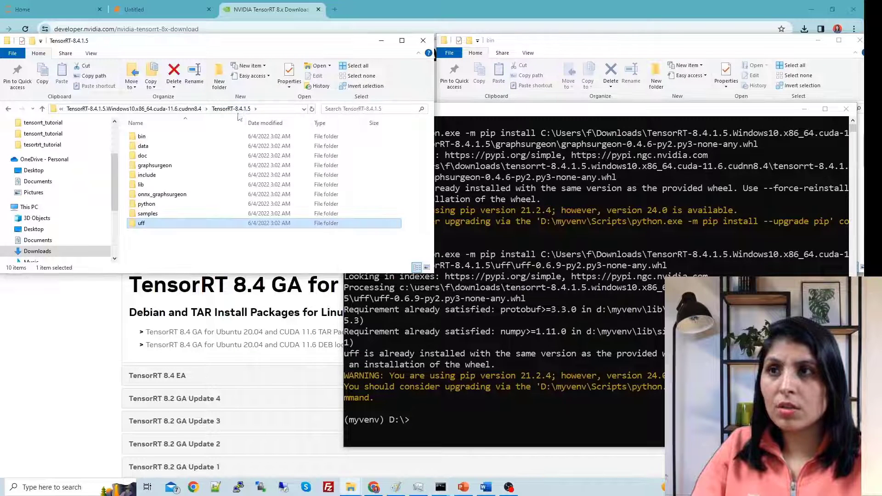
Step: Find the onnx_graphsurgeon folder in TensorRT-8.4.1.5 and clear the console with cls
left_click(181, 195)
double_click(193, 194)
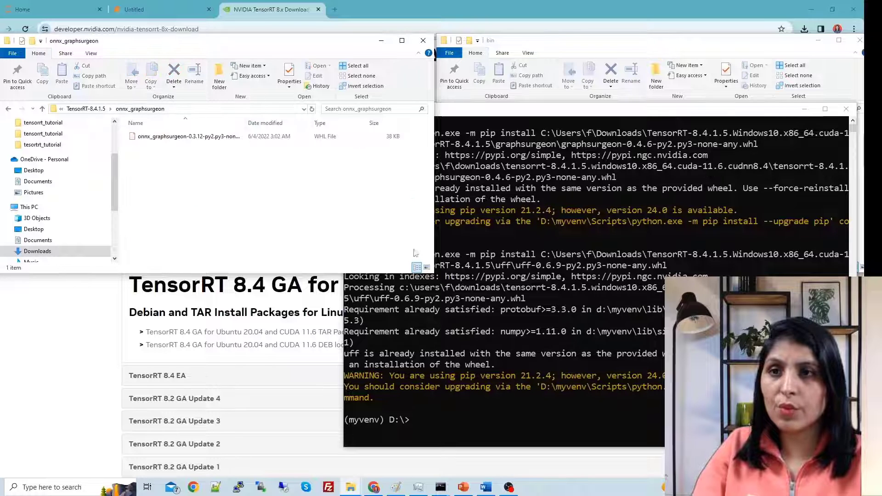
left_click(497, 421)
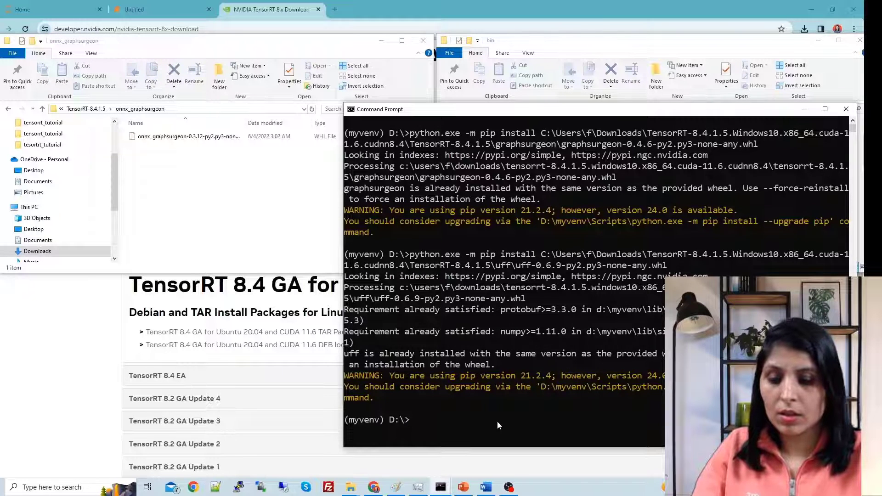
type("cls")
key("Return")
Step: Pip install the onnx_graphsurgeon-0.3.12 wheel and mark the 'already installed' message
key("Up")
key("Up")
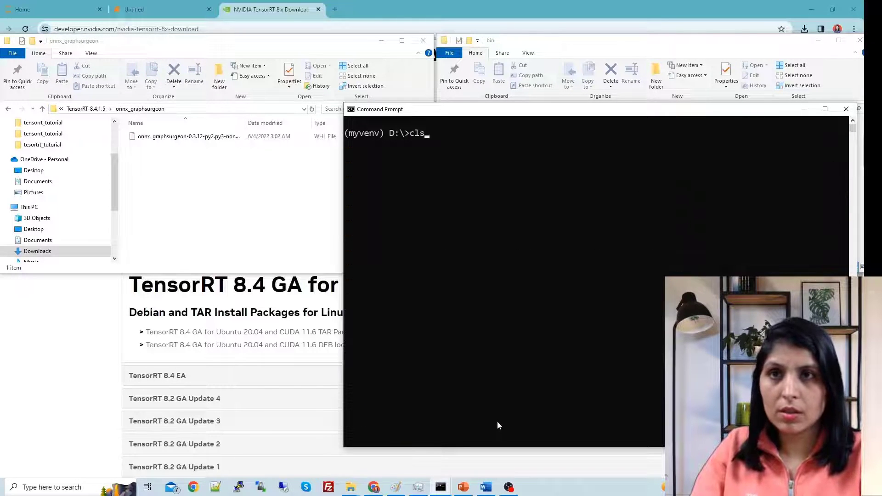
key("BackSpace")
key("BackSpace")
key("BackSpace")
key("BackSpace")
key("BackSpace")
key("BackSpace")
key("BackSpace")
key("BackSpace")
key("BackSpace")
key("BackSpace")
key("BackSpace")
key("BackSpace")
key("BackSpace")
key("BackSpace")
key("BackSpace")
key("BackSpace")
key("BackSpace")
key("BackSpace")
key("BackSpace")
key("BackSpace")
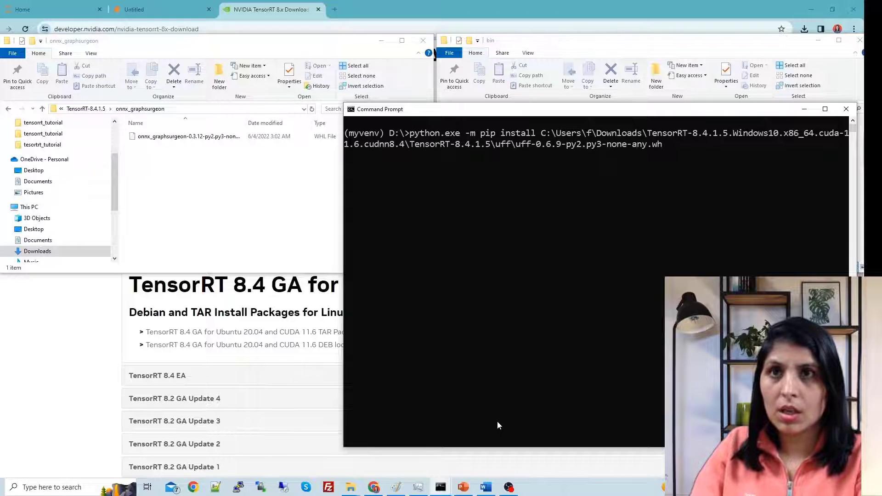
key("BackSpace")
key("BackSpace")
key("BackSpace")
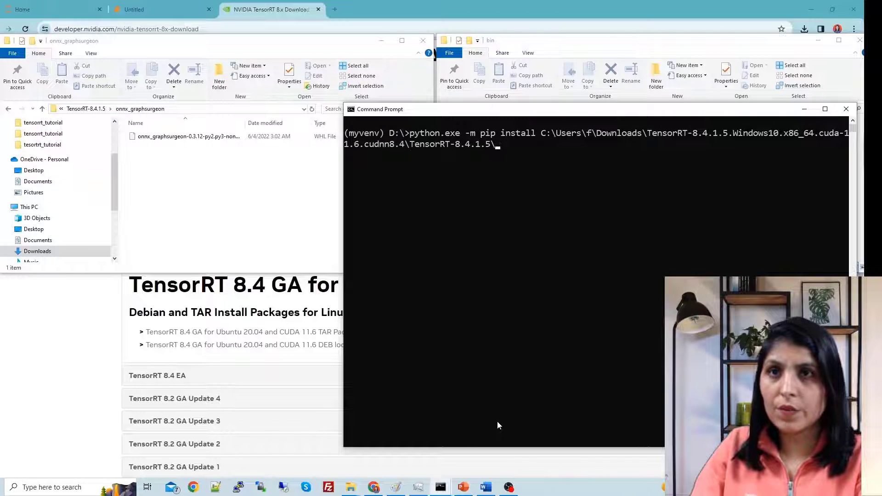
type("on")
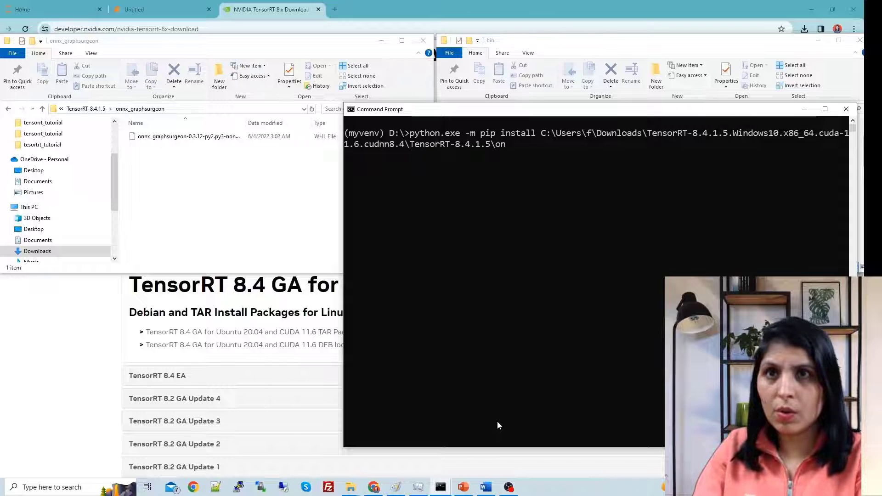
key("Tab")
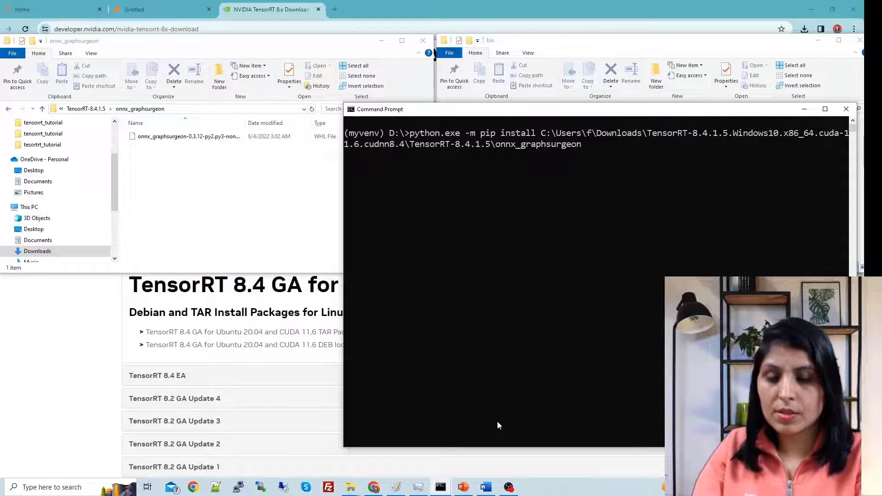
type("\\")
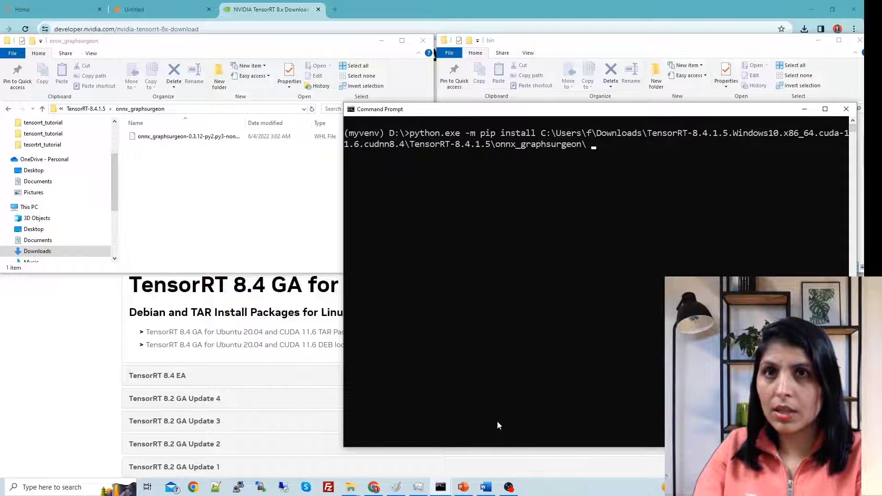
key("Tab")
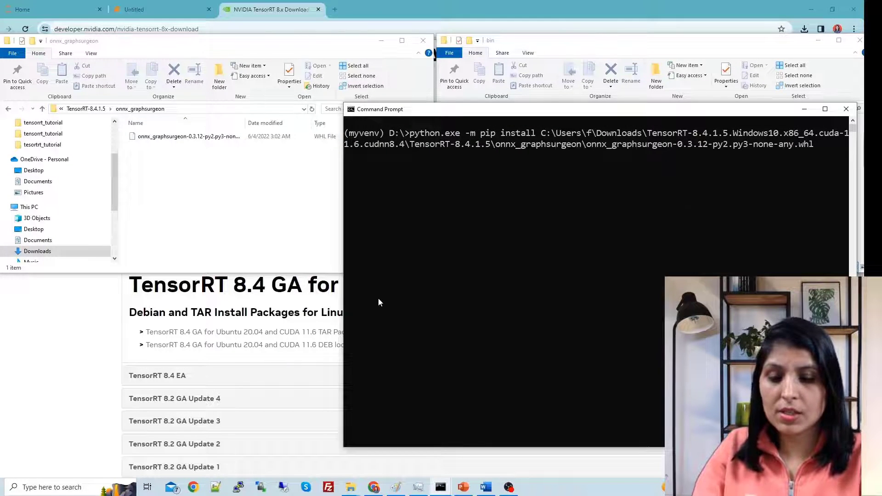
key("Return")
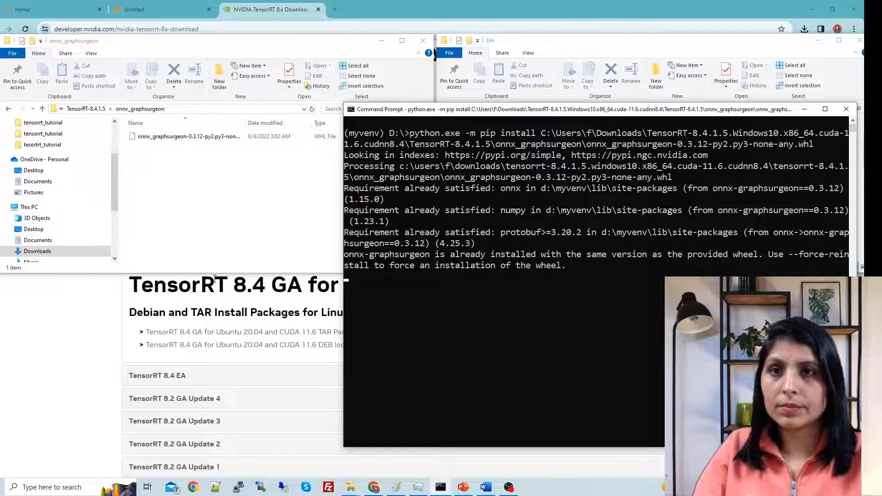
left_click_drag(372, 254, 367, 301)
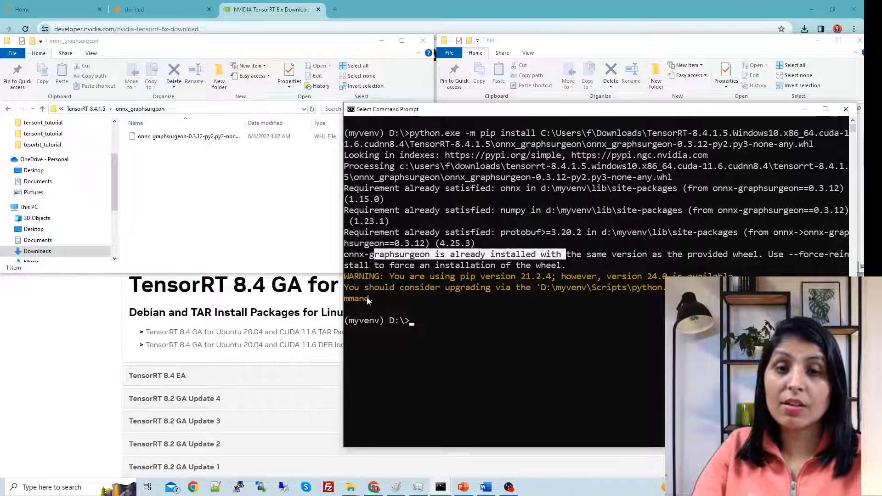
left_click_drag(393, 255, 576, 256)
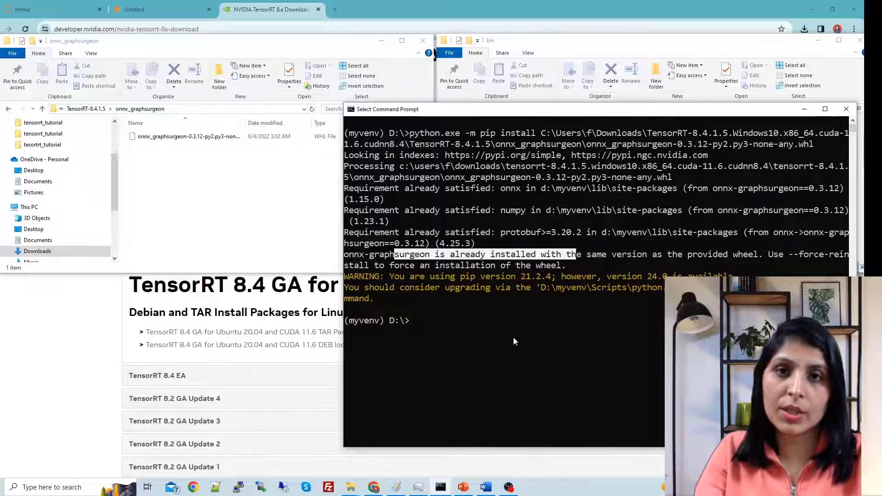
Step: Enter 'jupyter notebook' at the (myvenv) D:\> prompt
type("jupyter notebook")
Step: Start Jupyter, create a new Python 3 notebook, and paste the YOLO export code
key("Return")
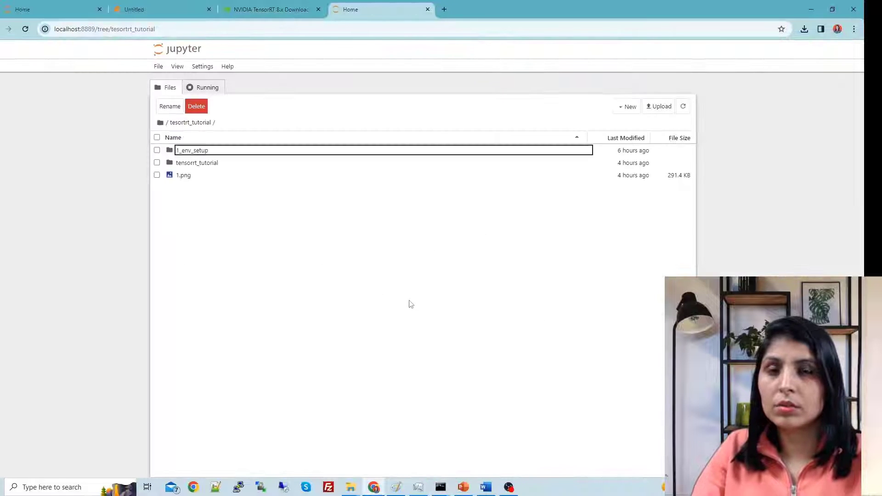
left_click(628, 106)
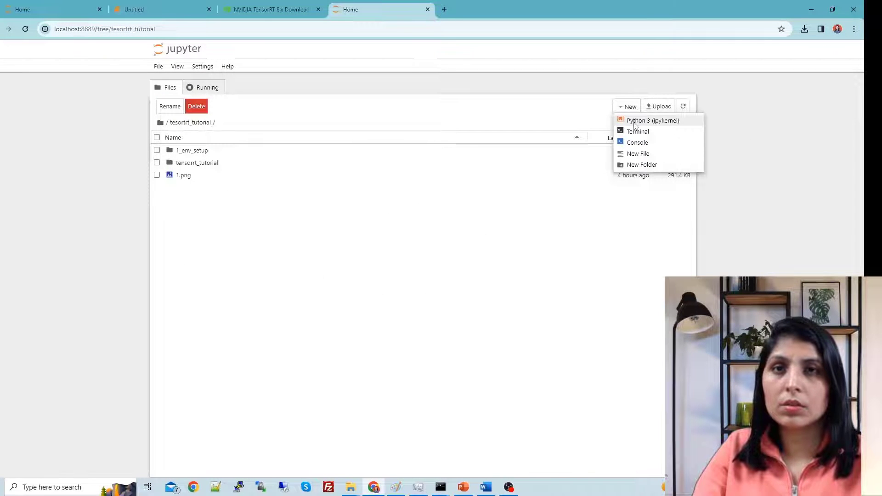
left_click(635, 121)
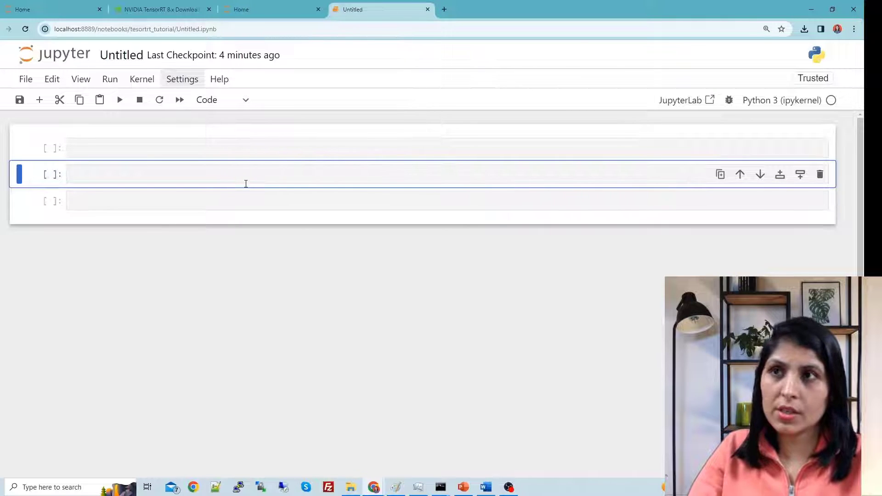
left_click(250, 148)
type("#!pip install ultralytics  from ultralytics import YOLO  model = YOLO('yolov8n.pt') model.export(format='engine', device=0)")
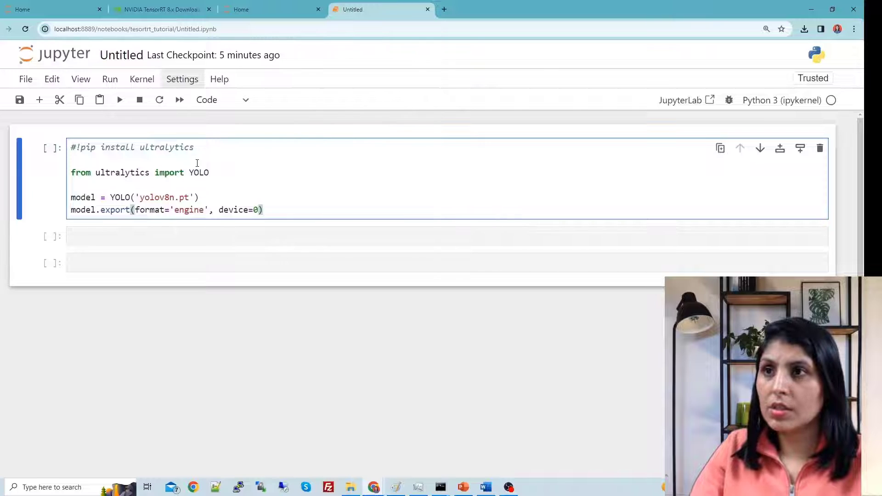
Step: Review the pip install ultralytics line, the YOLO import, and the yolov8n.pt model
left_click_drag(195, 147, 70, 148)
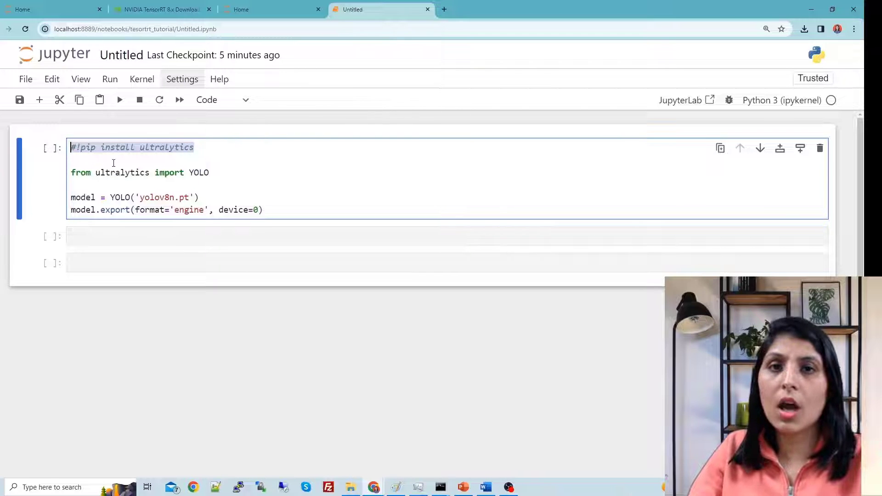
left_click(129, 153)
left_click_drag(195, 147, 61, 148)
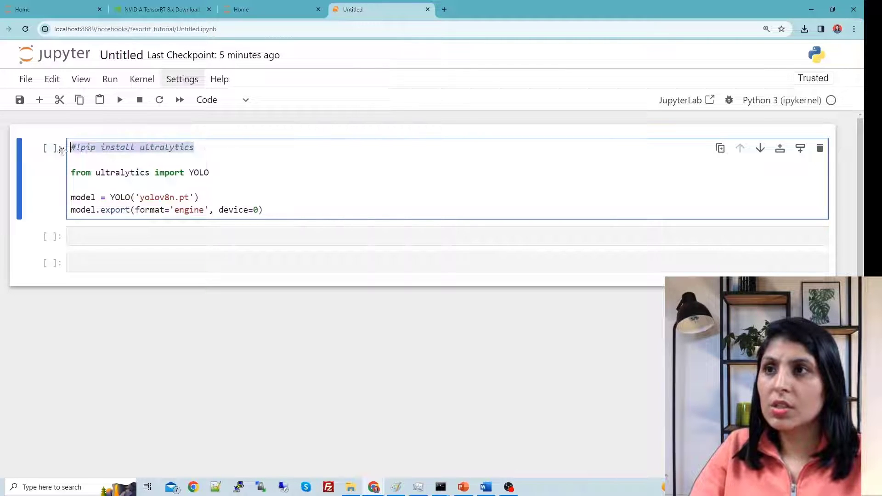
left_click_drag(211, 172, 175, 175)
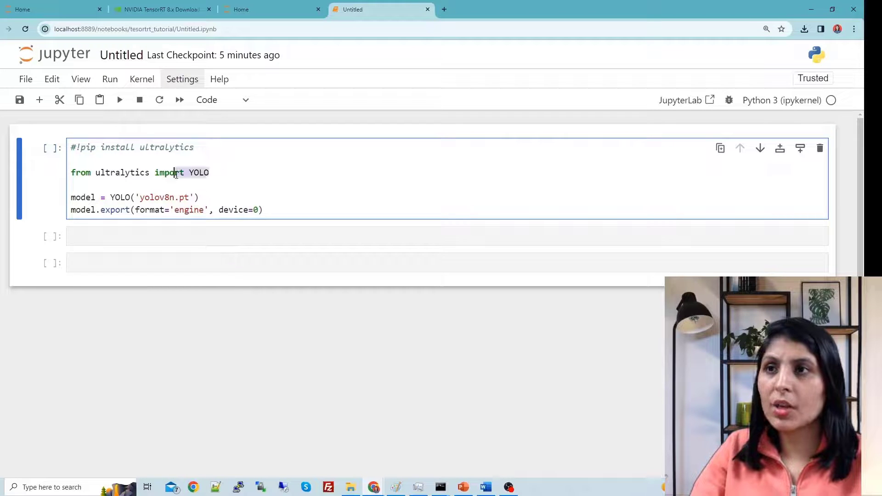
double_click(138, 172)
left_click_drag(188, 197, 140, 197)
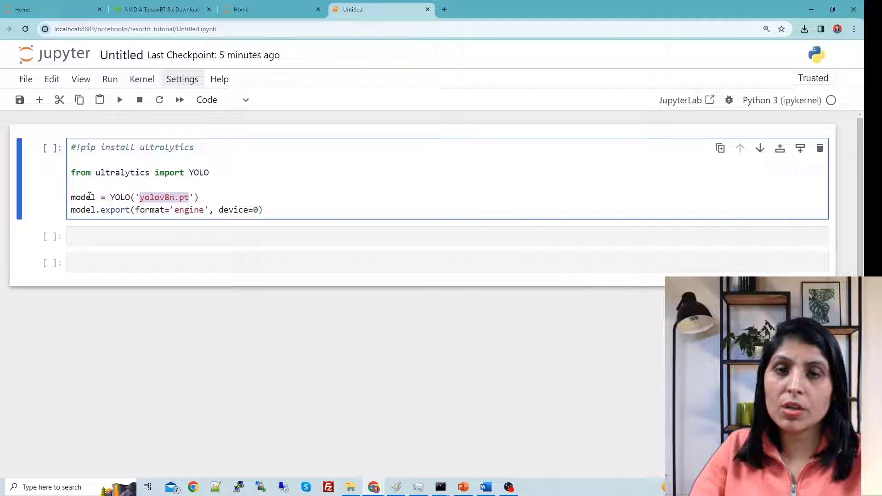
left_click(192, 198)
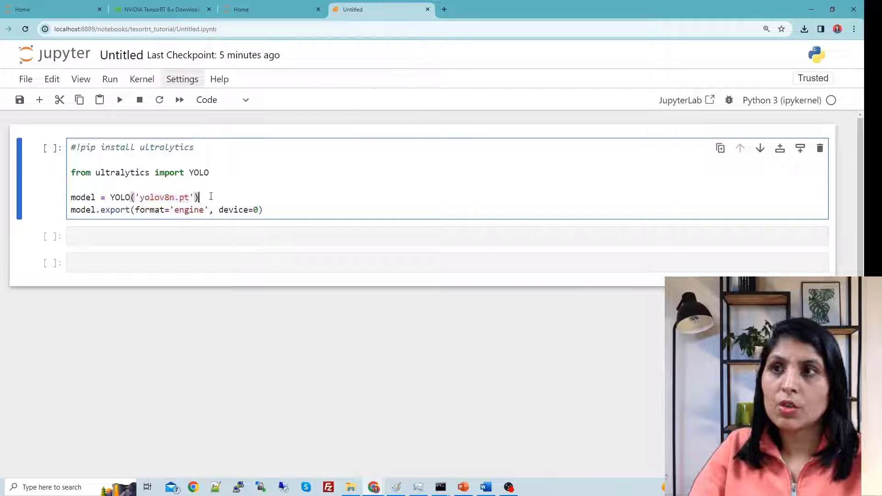
double_click(184, 198)
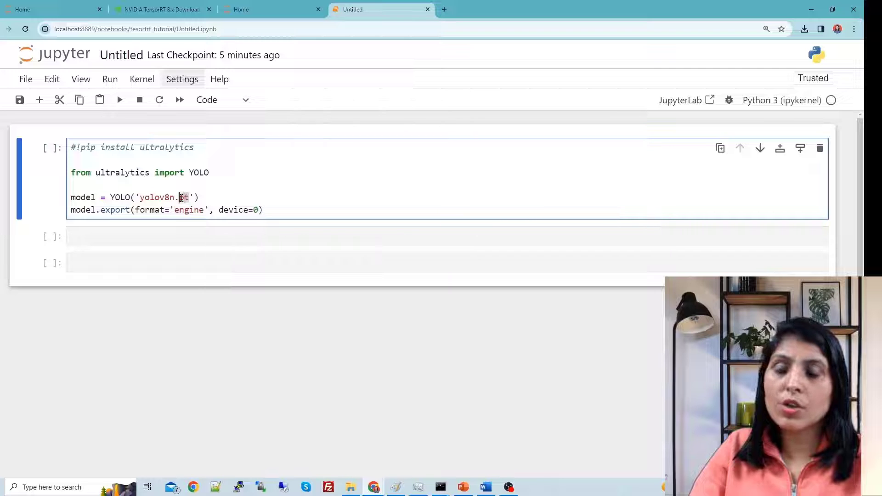
Step: Review the export arguments format='engine' and device=0 for the GPU
left_click_drag(204, 209, 174, 210)
left_click(224, 197)
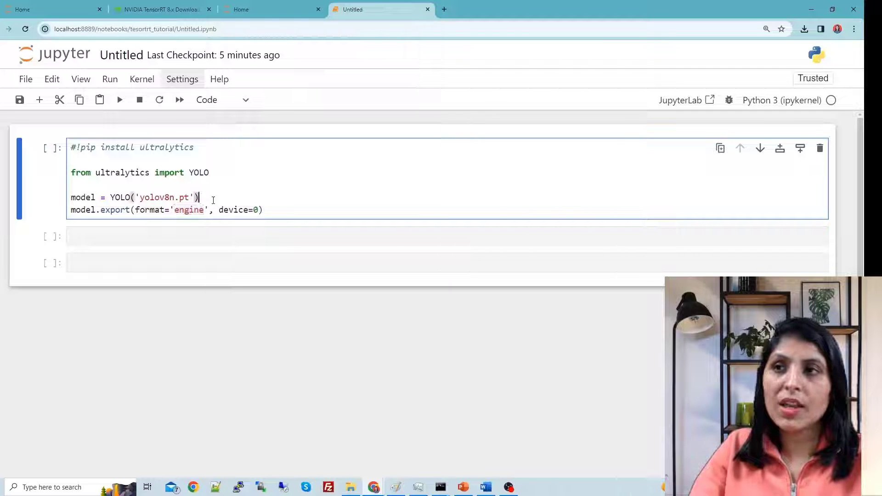
double_click(186, 210)
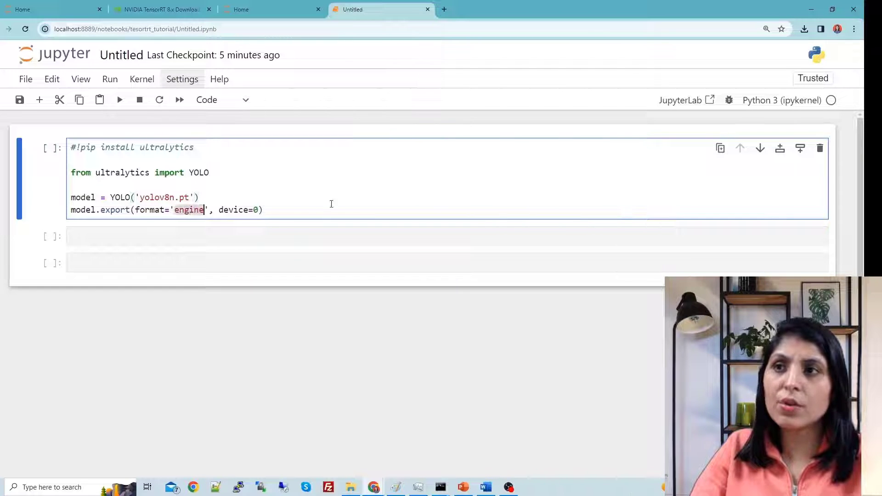
left_click(186, 197)
double_click(186, 197)
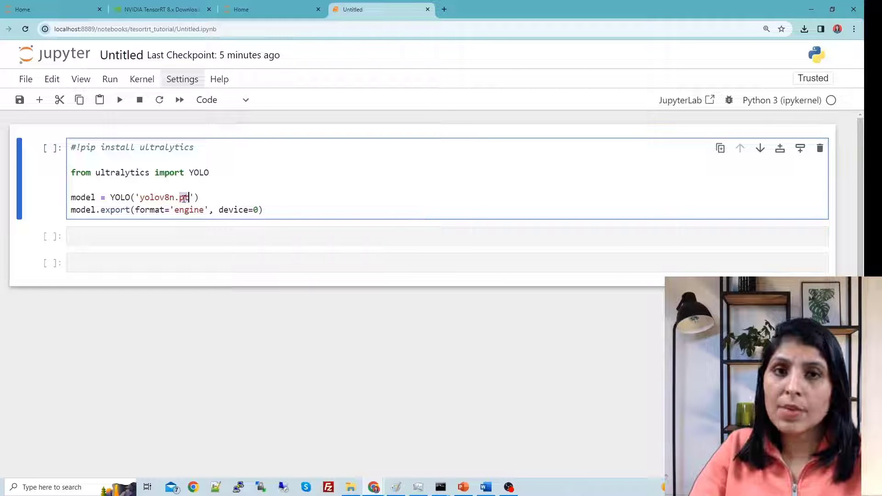
double_click(202, 211)
left_click_drag(258, 210, 233, 210)
left_click(324, 198)
Step: Run the engine export cell, scroll its output, then switch to File Explorer
key("shift+Return")
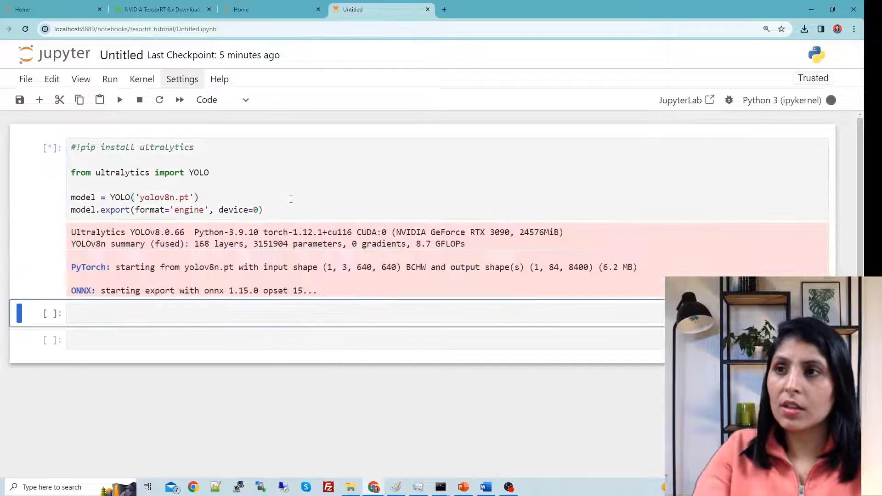
scroll(267, 193, "up", 1)
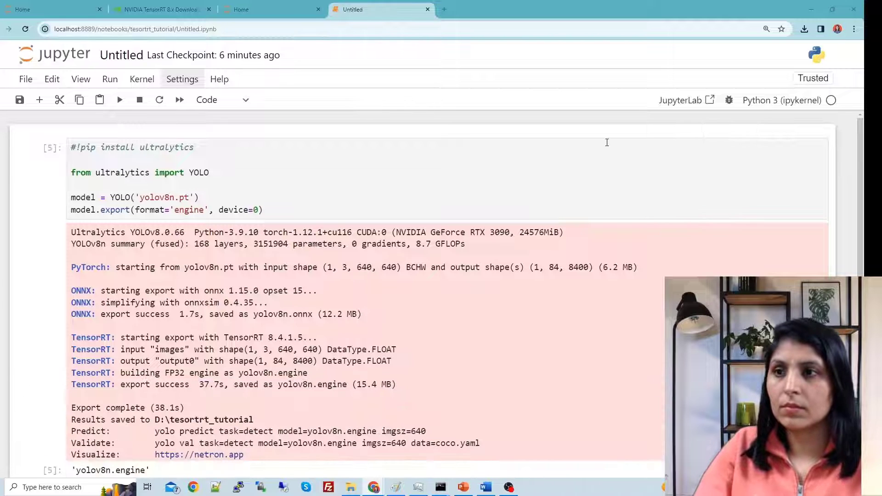
scroll(526, 183, "down", 4)
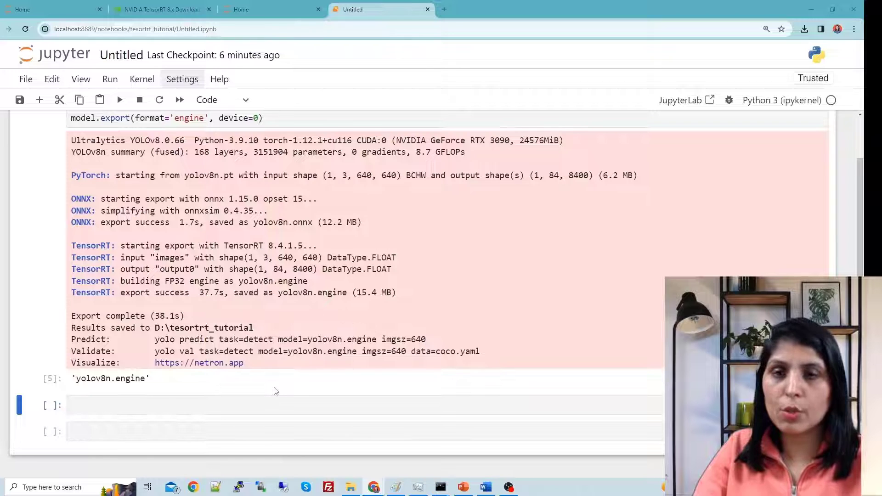
key("alt+Tab")
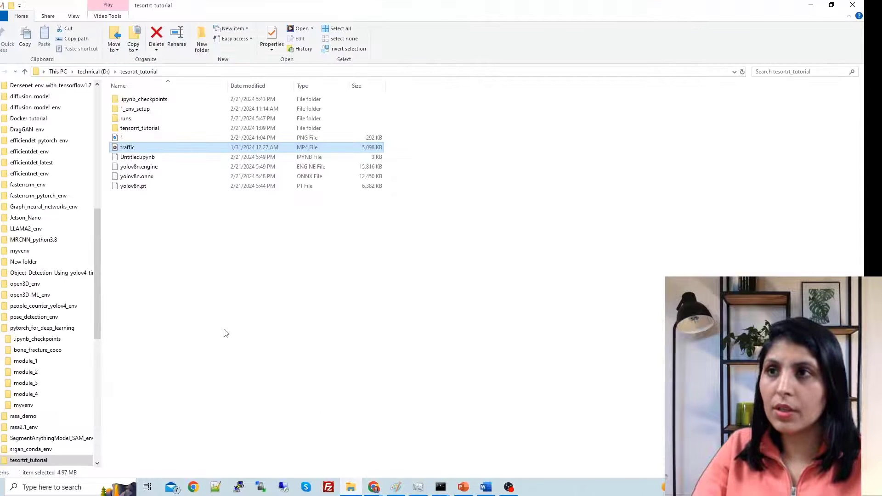
Step: Note the exported yolov8n.engine, then play and close the traffic video
left_click(167, 167)
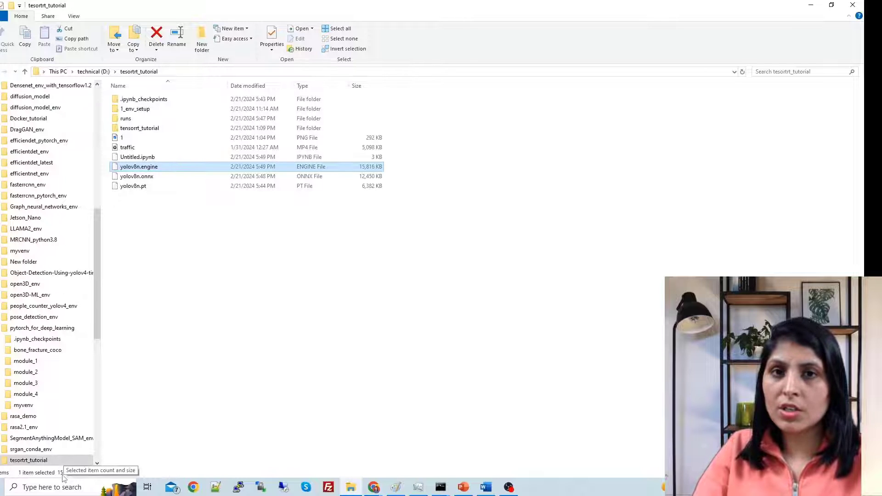
left_click(148, 147)
double_click(152, 147)
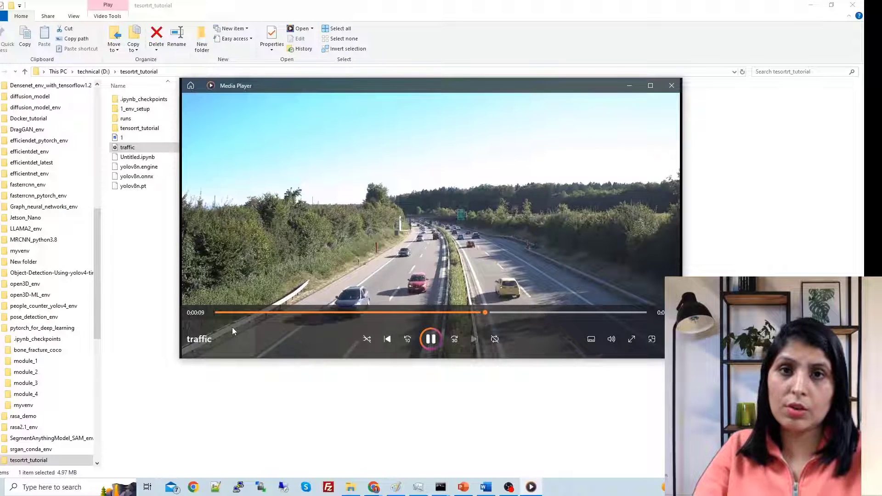
left_click(671, 85)
Step: Return to the Jupyter notebook and select the empty code cell
mouse_move(373, 487)
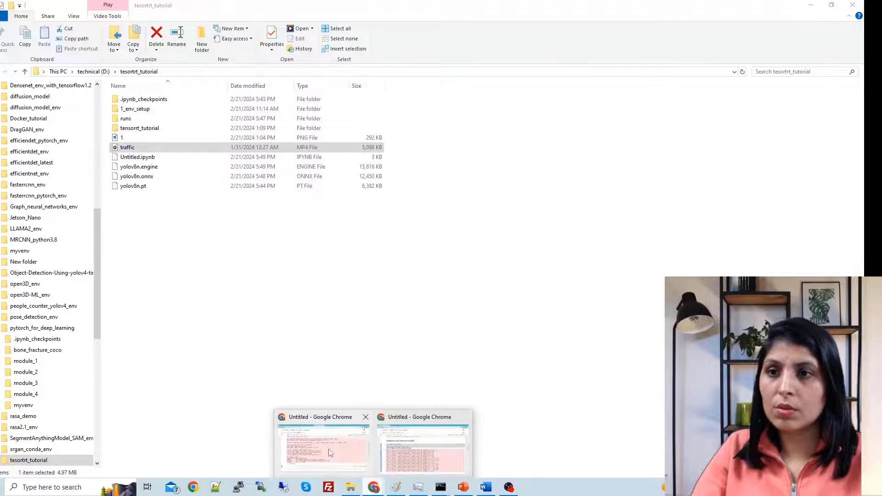
left_click(355, 435)
left_click(231, 410)
Step: Paste the yolov8n.engine prediction code and review its task='detect' and save=True arguments
type("from ultralytics import YOLO  model = YOLO(\"yolov8n.engine\", task=\"detect\") results = model.predict(\"traffic.mp4\", save=True)")
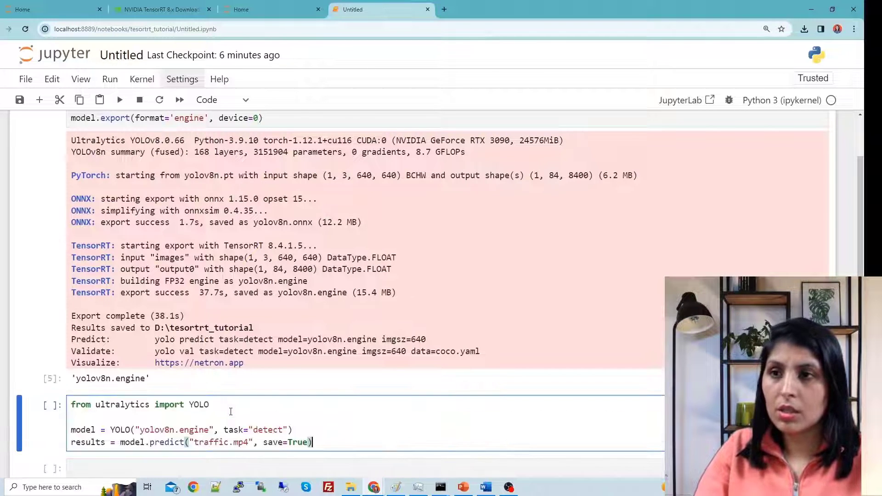
scroll(323, 161, "down", 5)
left_click_drag(140, 200, 209, 201)
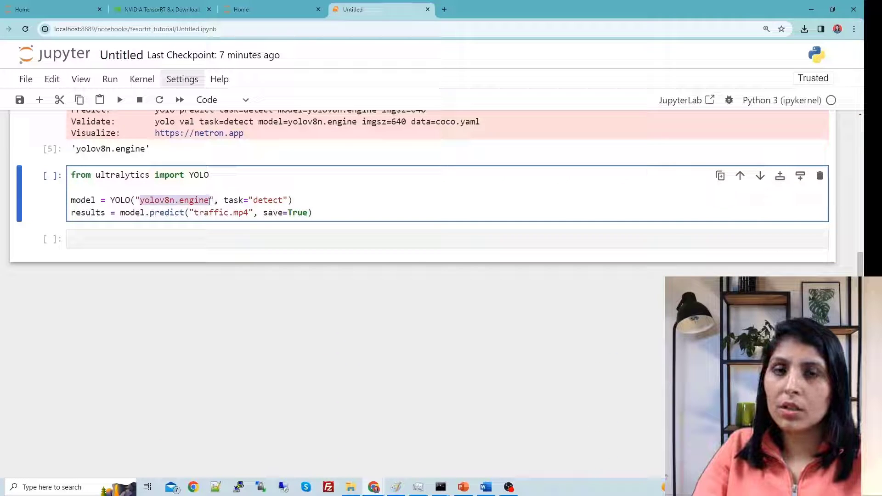
left_click_drag(287, 199, 195, 212)
left_click_drag(307, 213, 262, 213)
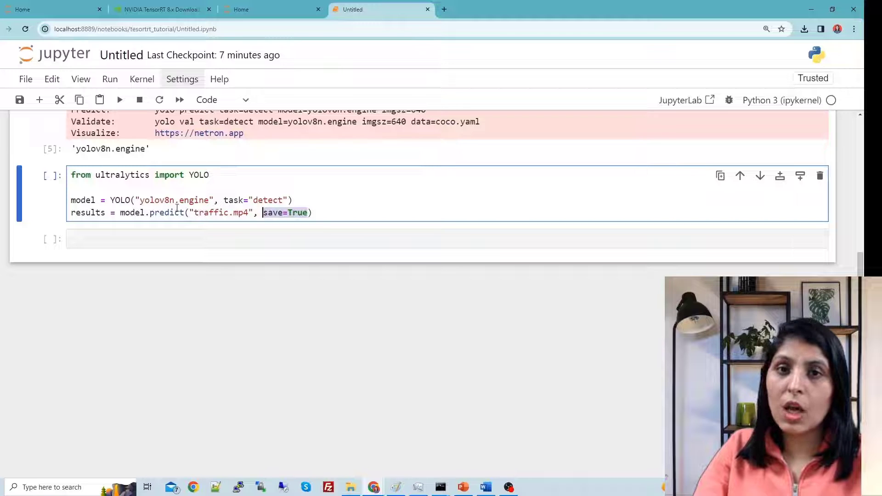
left_click(362, 196)
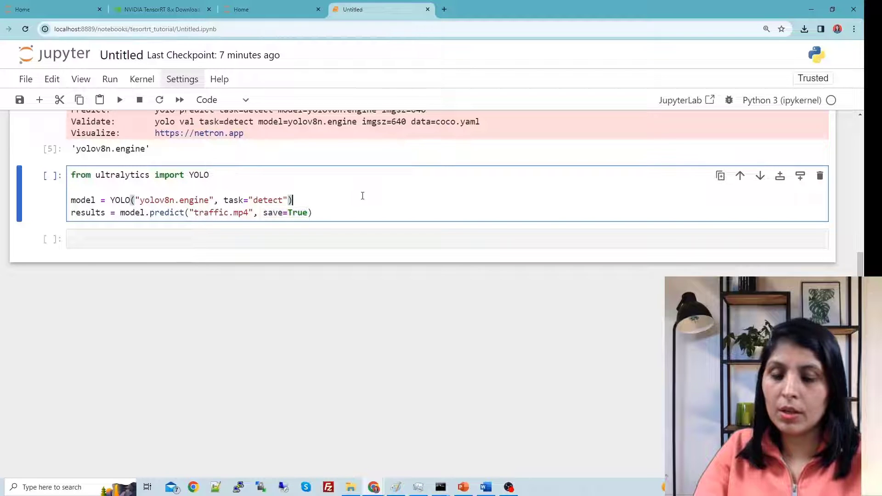
Step: Run engine prediction on traffic.mp4 and highlight the 3.3ms inference time
key("shift+Return")
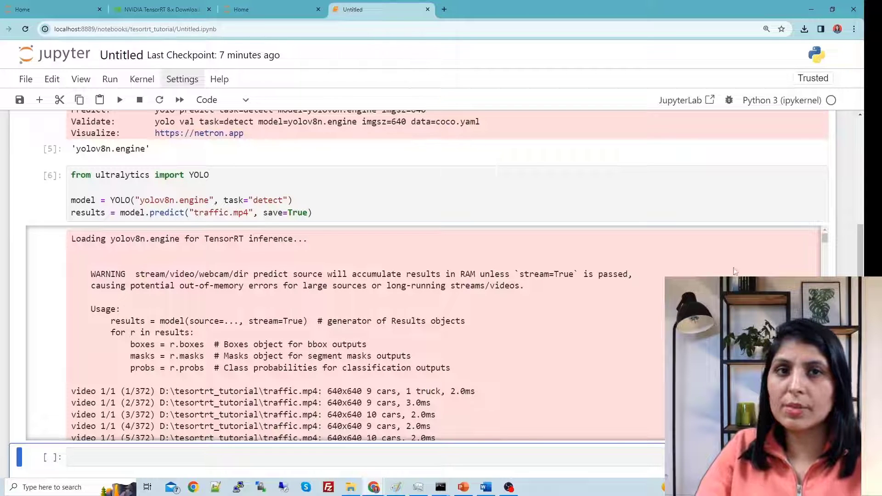
left_click_drag(825, 249, 825, 434)
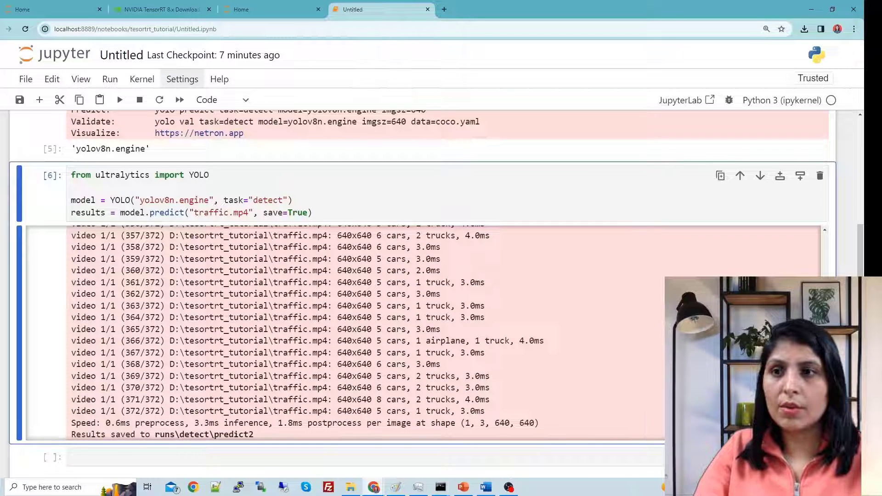
scroll(442, 380, "down", 2)
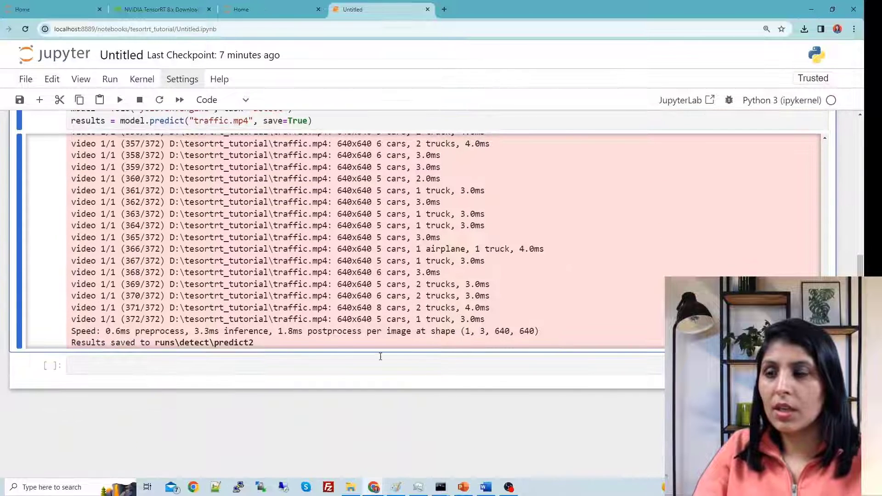
left_click_drag(196, 330, 269, 330)
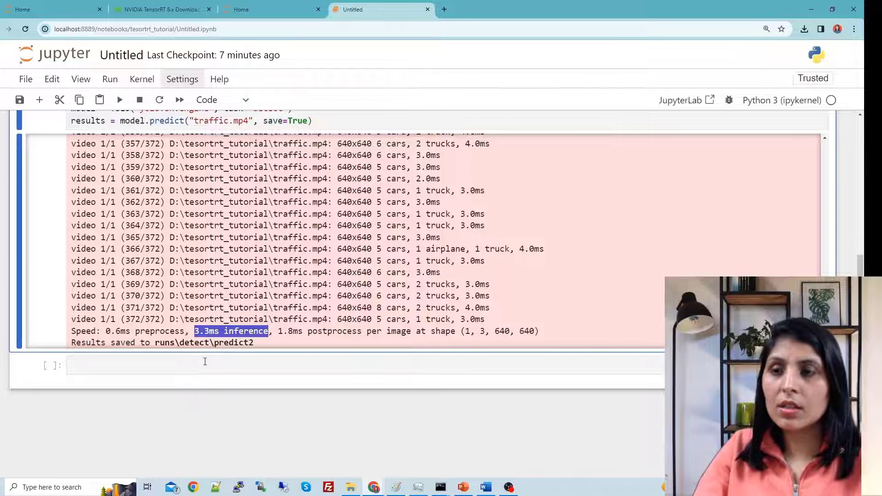
scroll(204, 360, "up", 2)
left_click_drag(248, 212, 195, 212)
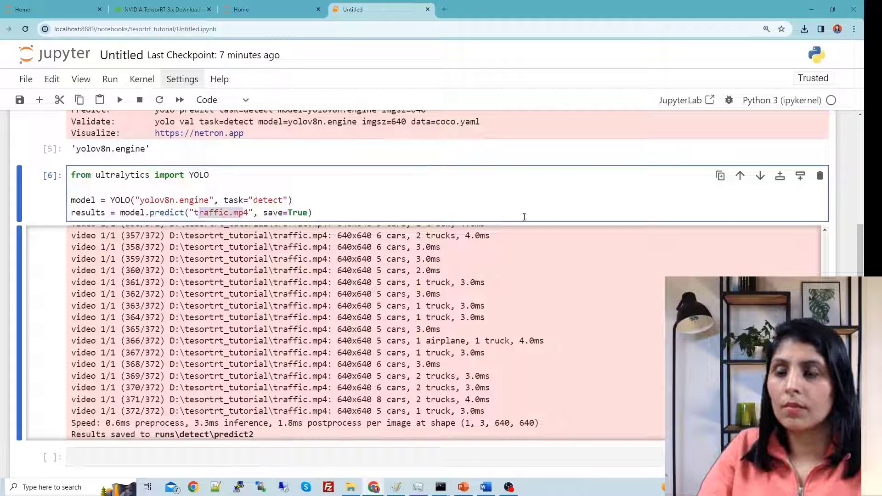
scroll(220, 294, "down", 3)
Step: Paste the yolov8n.pt prediction code into the empty bottom cell
left_click(269, 325)
type("from ultralytics import YOLO  # Load a model model = YOLO('yolov8n.pt')  # load an official model  # Predict with the model results = model.predict('traffic.mp4', save=True)  # predict on an image")
left_click_drag(189, 357, 141, 357)
Step: Check the traffic.mp4 input and run the yolov8n.pt prediction cell
scroll(142, 356, "down", 3)
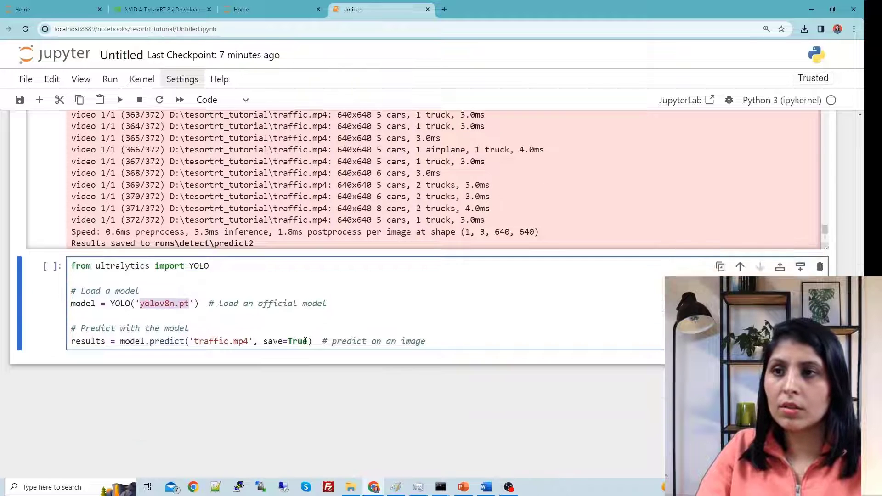
double_click(219, 256)
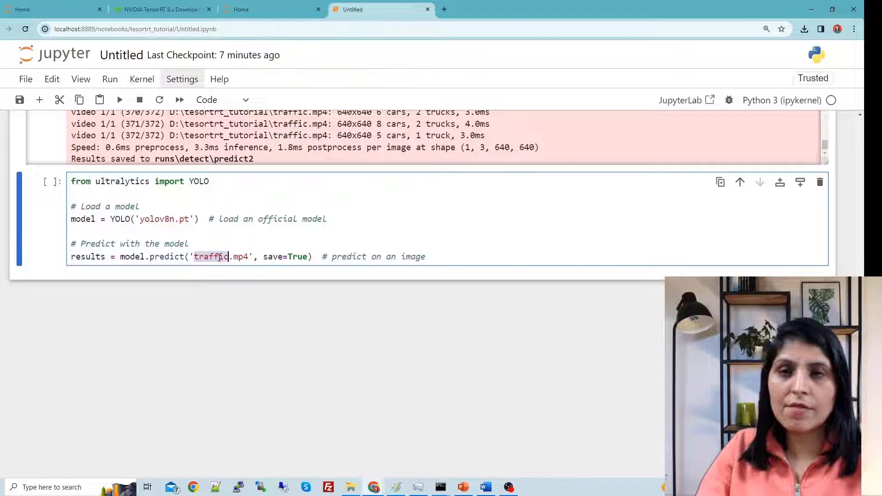
left_click(451, 228)
key("shift+Return")
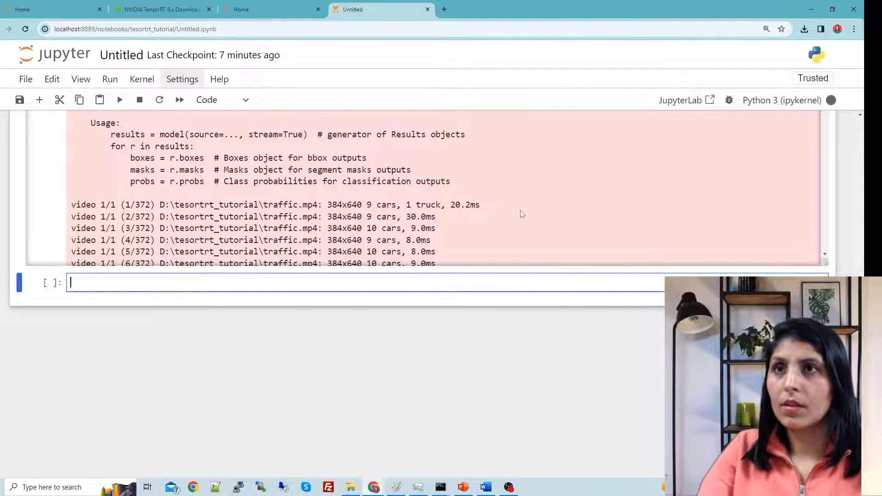
Step: Scroll the .pt prediction output and highlight its 9.1ms inference time
scroll(533, 269, "up", 3)
scroll(535, 269, "up", 2)
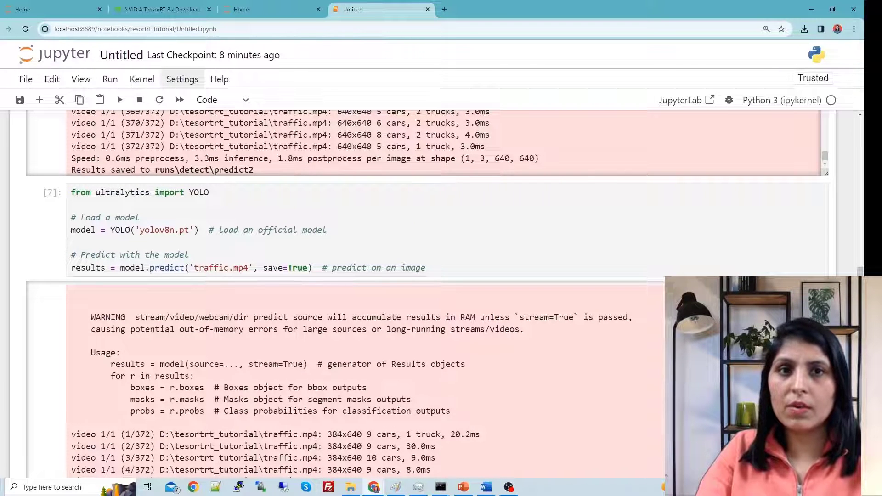
left_click(48, 217)
scroll(413, 322, "down", 10)
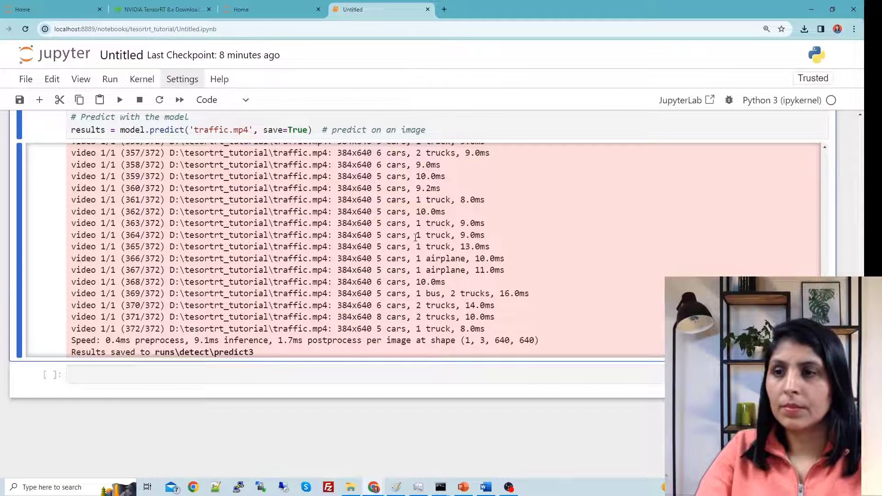
scroll(413, 239, "up", 1)
scroll(413, 240, "down", 1)
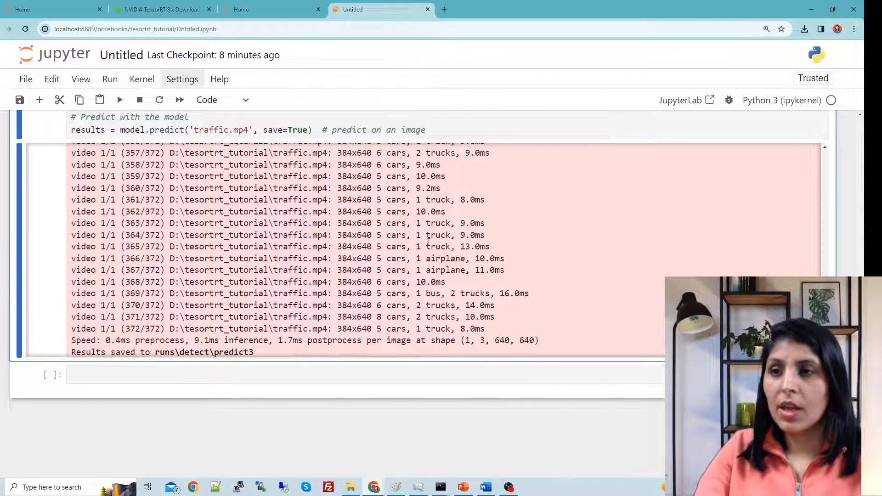
left_click_drag(194, 340, 267, 341)
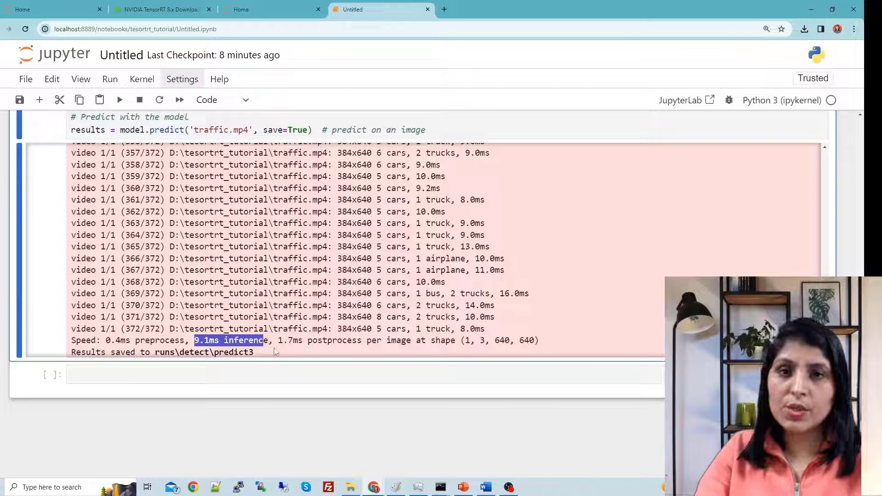